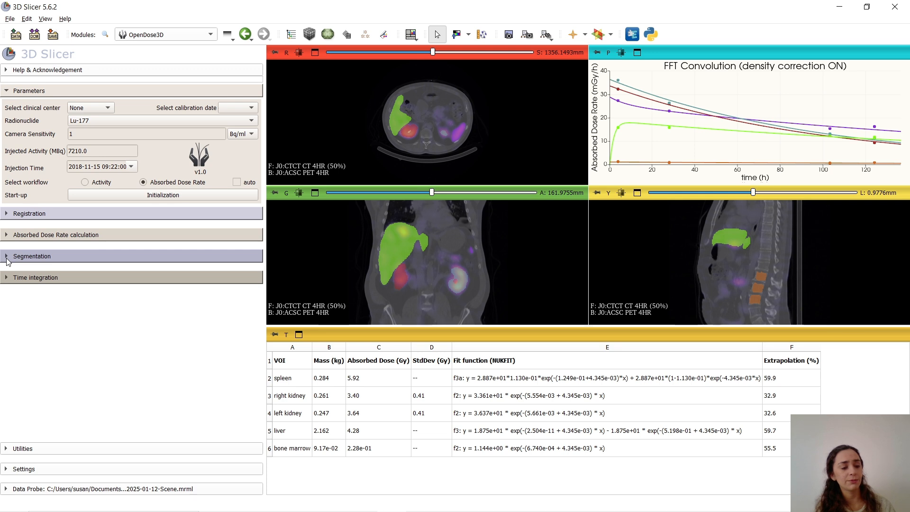
Open VOI segmentation in the Segment Editor with J0:SEGM PET 4HR as the active segmentation
left_click(8, 258)
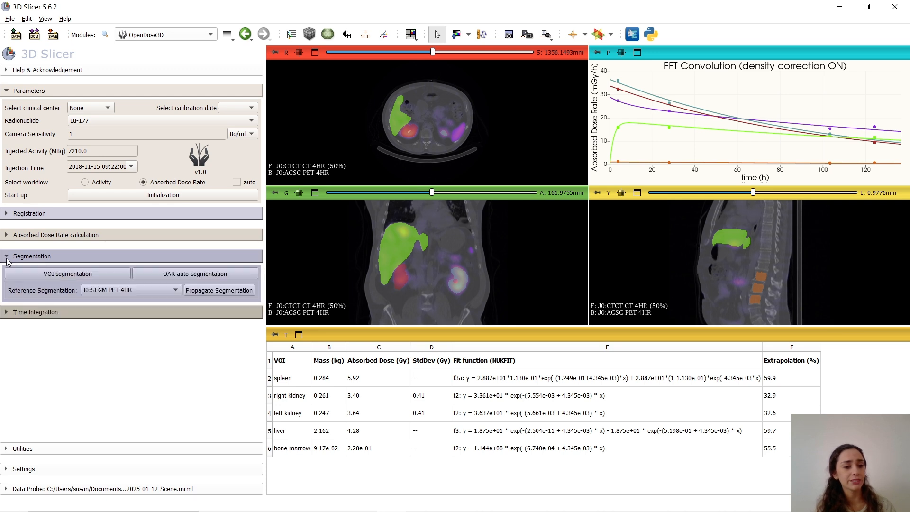
left_click(33, 276)
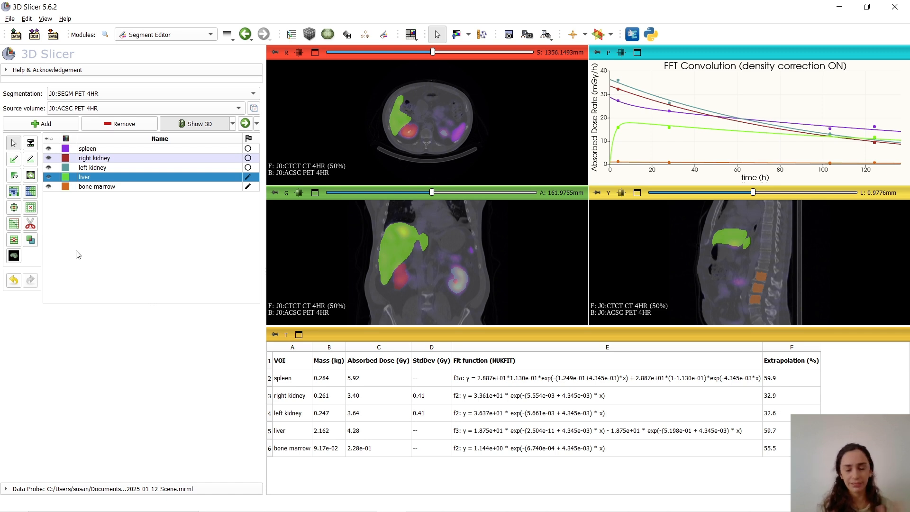
left_click(254, 94)
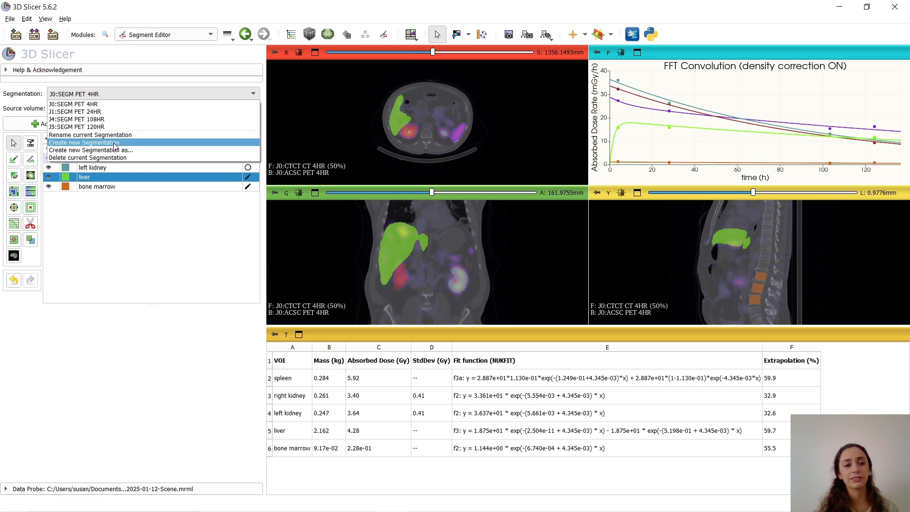
left_click(99, 105)
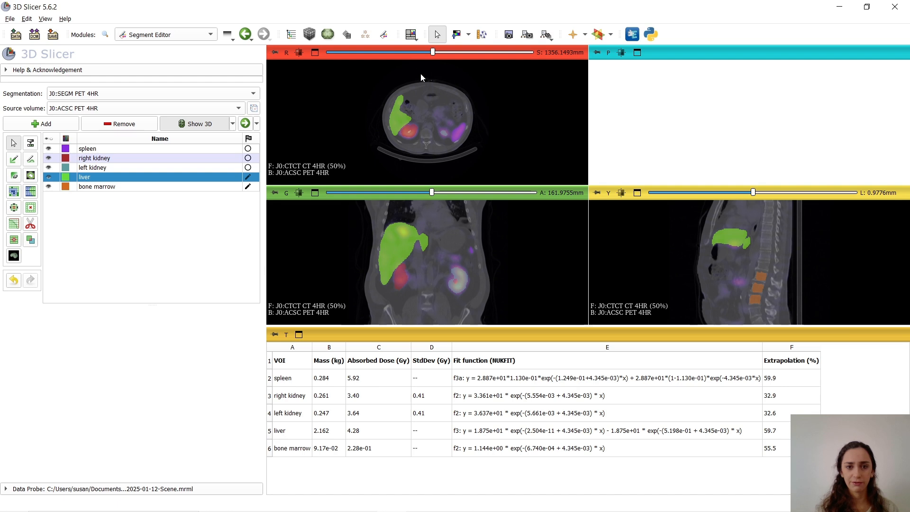
Switch the view layout to Four-Up and hide the liver segment to expose the hot lesion in the upper liver
left_click(411, 34)
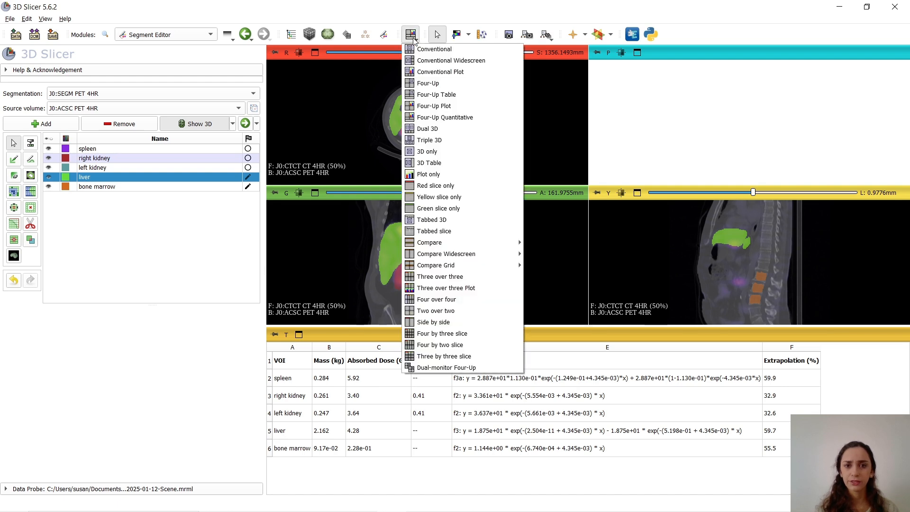
left_click(430, 83)
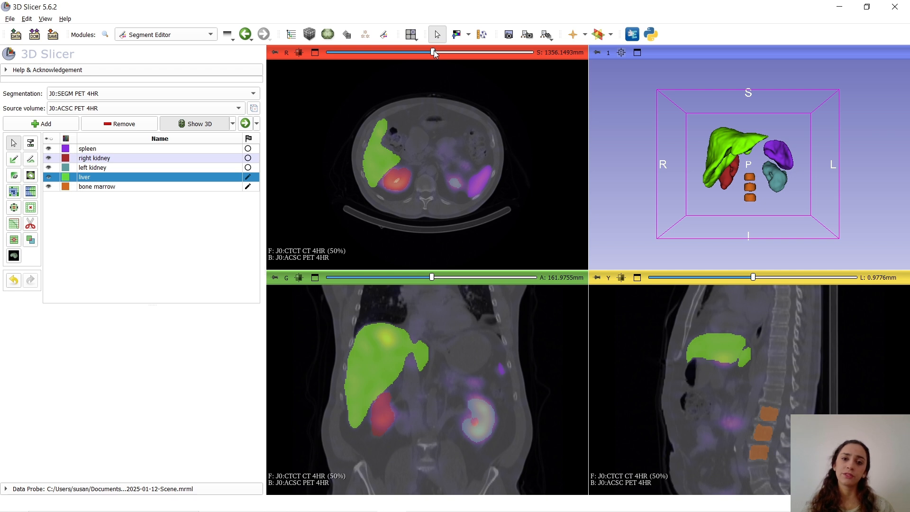
left_click_drag(433, 51, 474, 56)
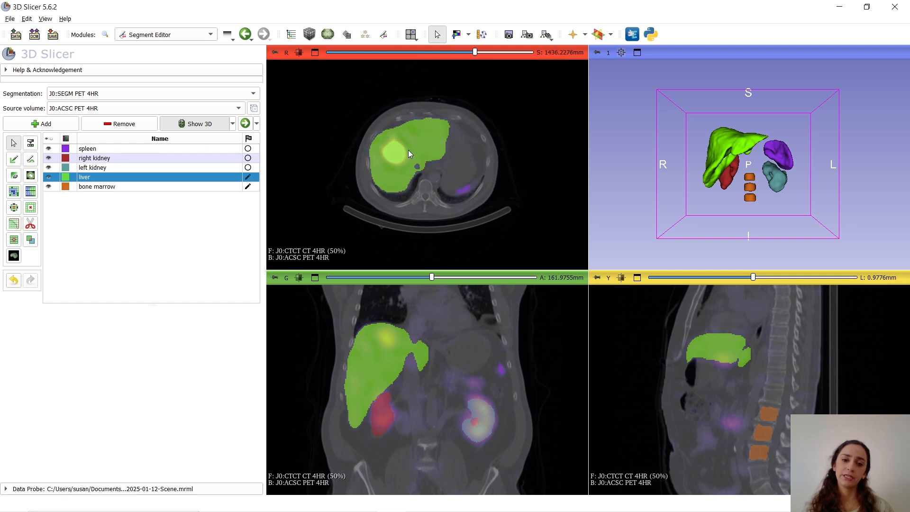
left_click(48, 177)
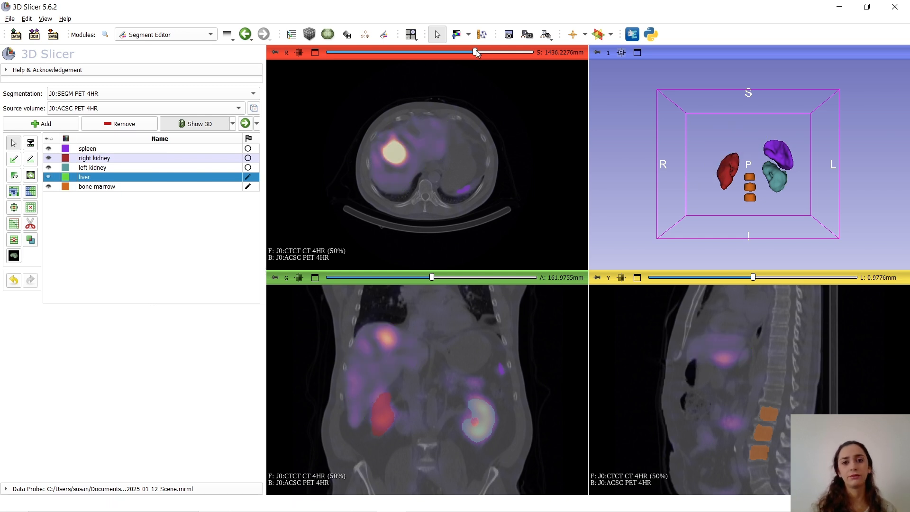
left_click_drag(475, 53, 476, 54)
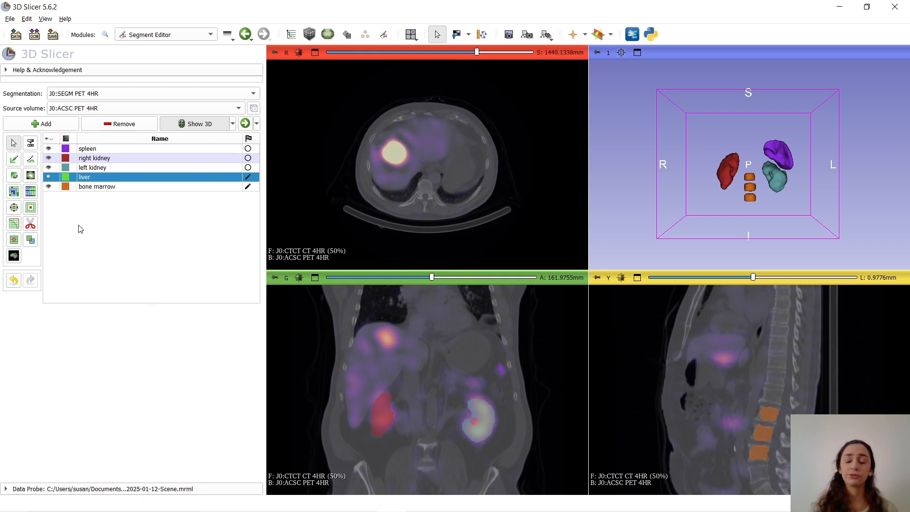
Add a new segment to the segmentation and name it "tumour 1"
left_click(42, 125)
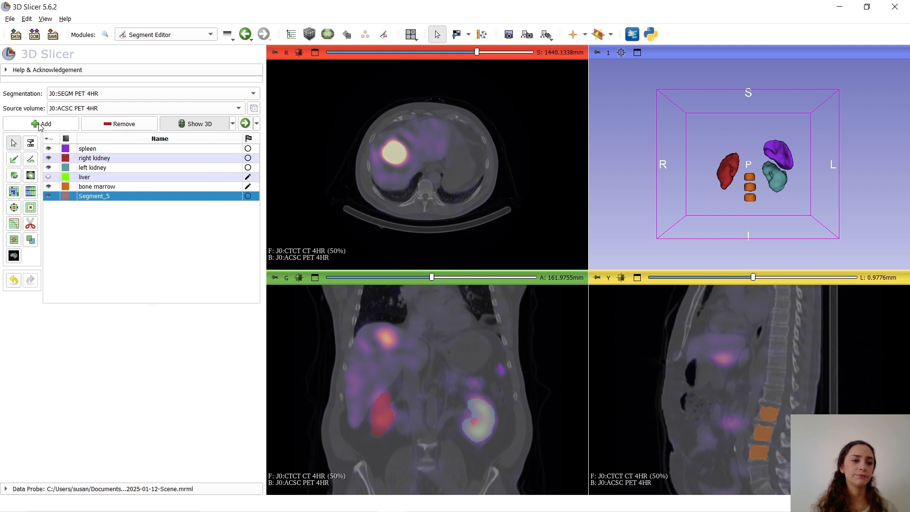
double_click(102, 197)
type("t")
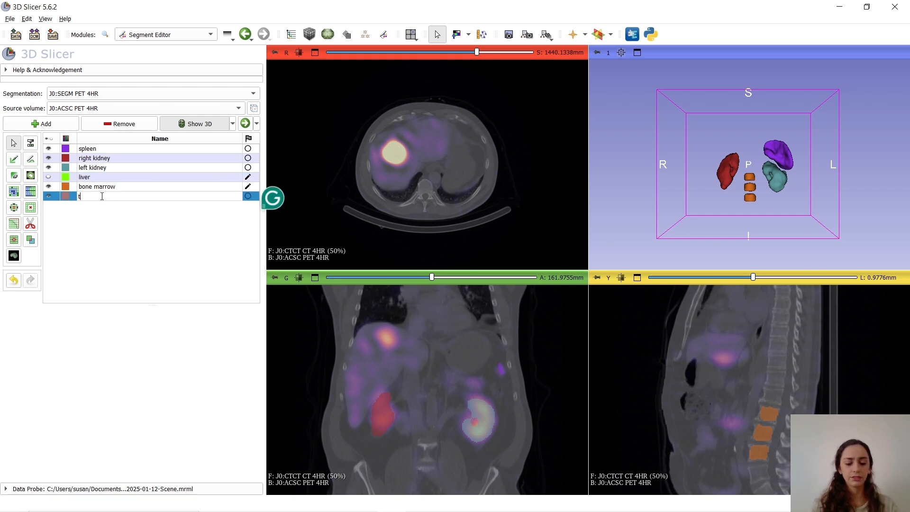
type("umour 1")
key("Return")
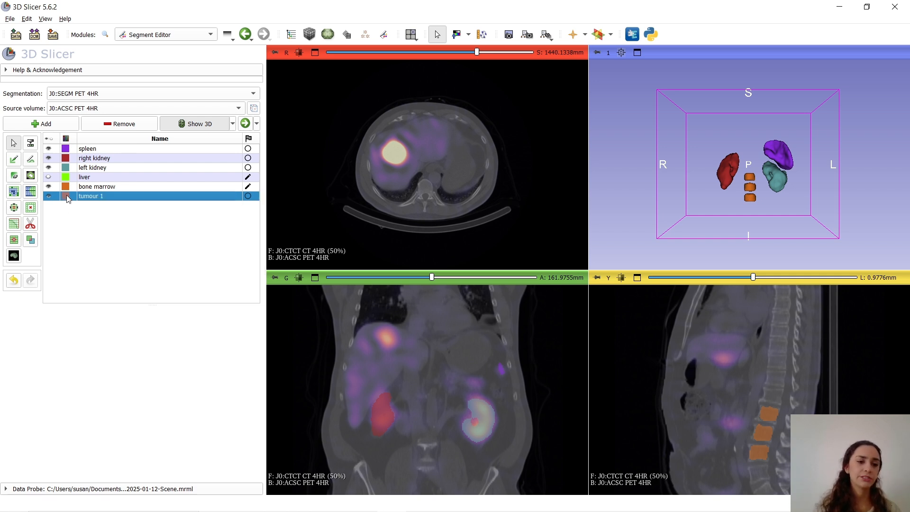
Change the colour of the tumour 1 segment to blue
double_click(68, 196)
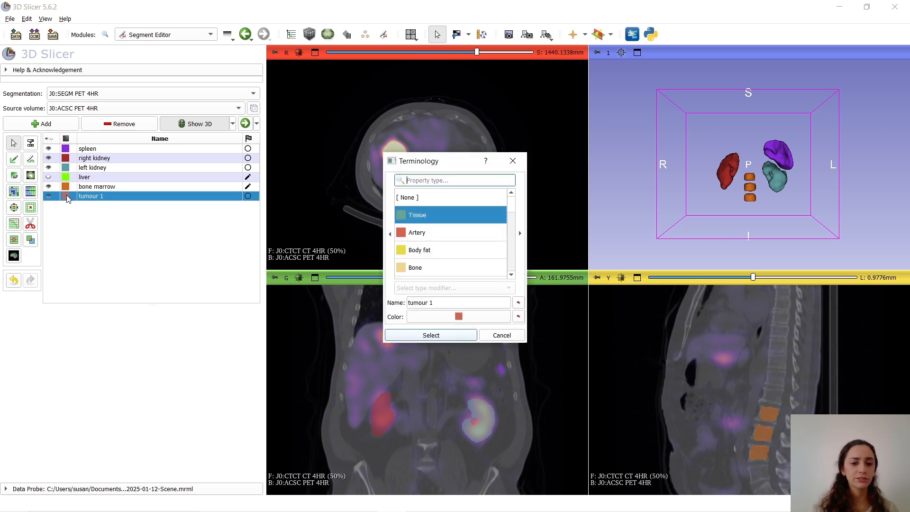
left_click(419, 317)
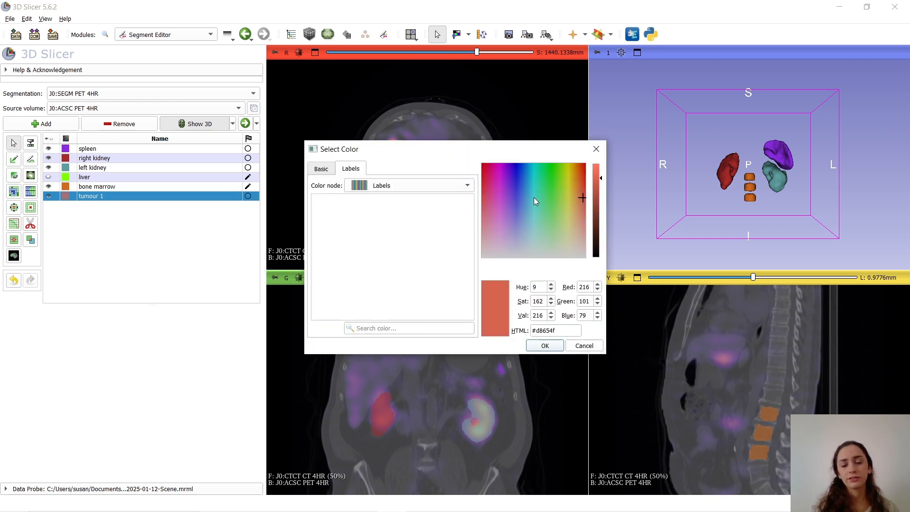
left_click(516, 177)
left_click(545, 346)
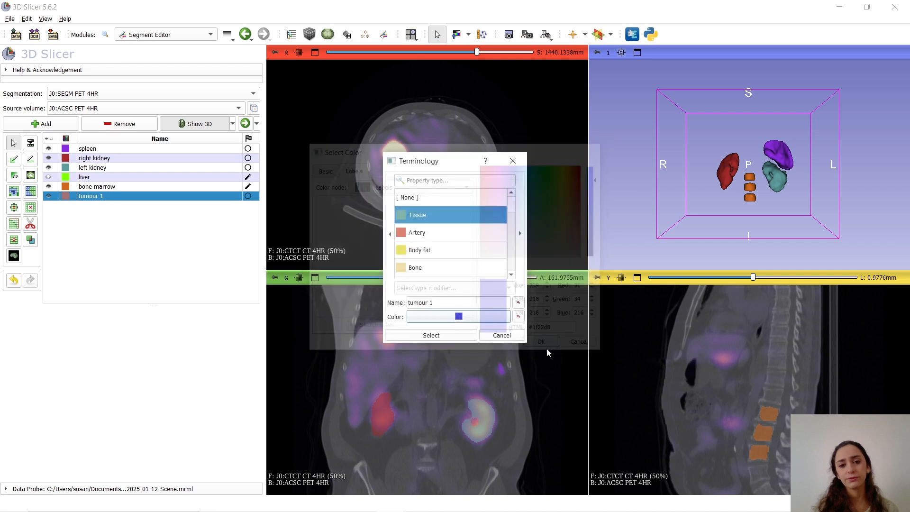
left_click(462, 337)
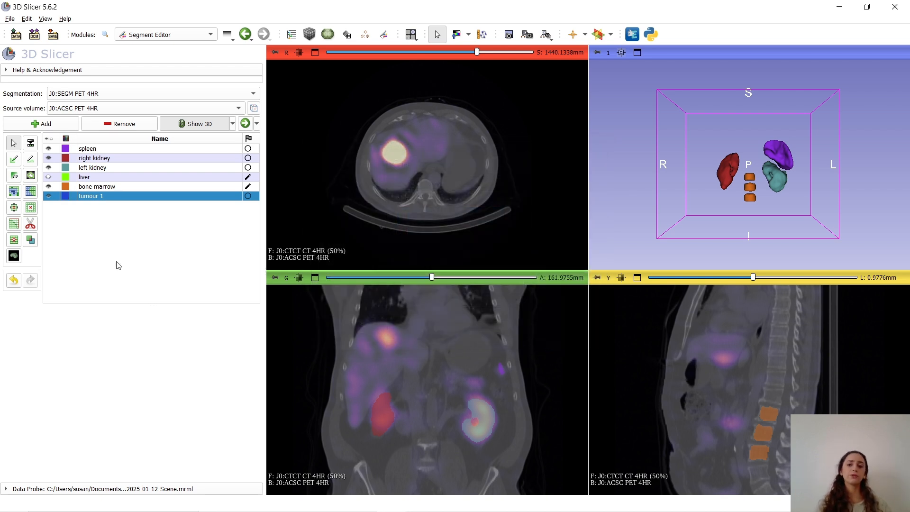
Set a threshold range of 718741 to 2221880 for tumour 1 and use it as the editable intensity mask
left_click(30, 145)
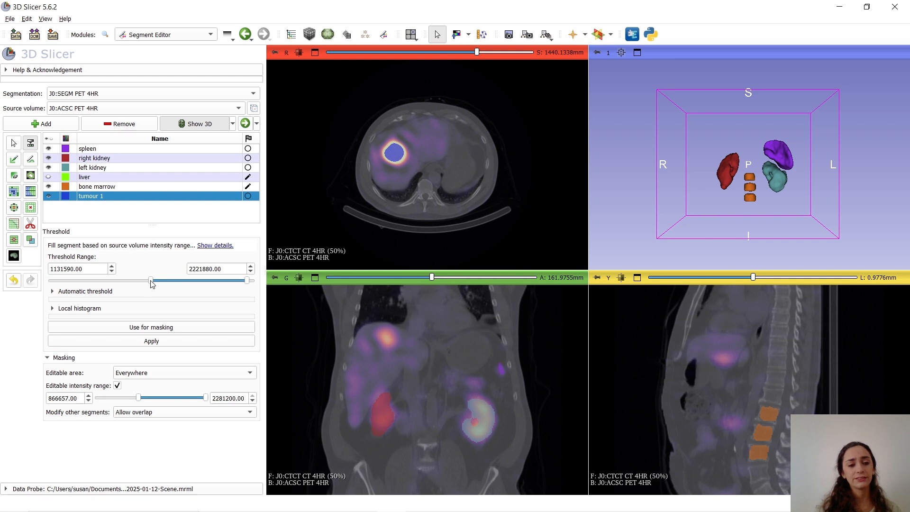
left_click_drag(151, 283, 124, 280)
left_click(88, 269)
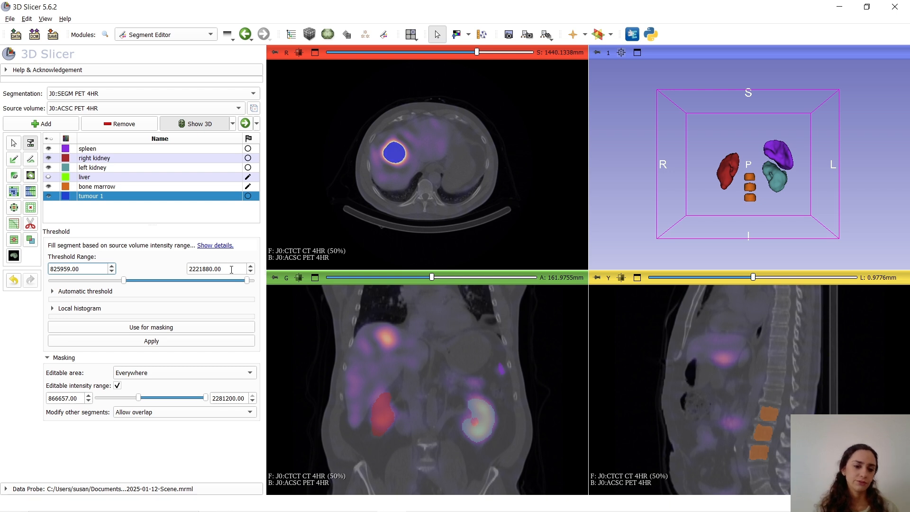
left_click(230, 269)
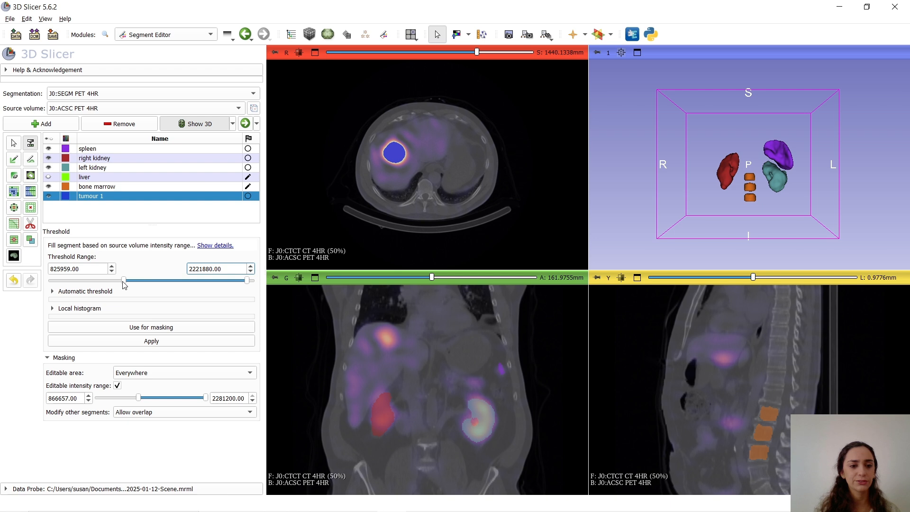
mouse_move(123, 280)
left_mouse_down()
mouse_move(134, 281)
mouse_move(101, 281)
mouse_move(114, 281)
left_mouse_up()
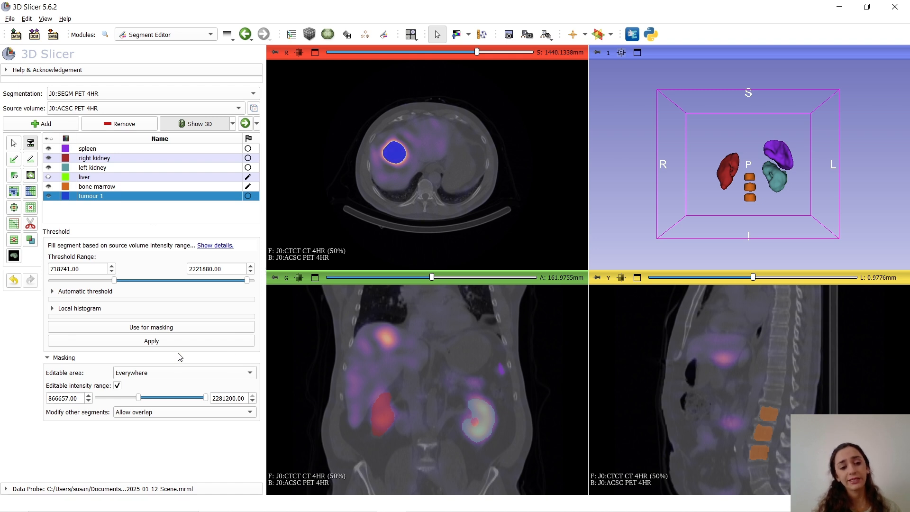
left_click_drag(477, 52, 450, 55)
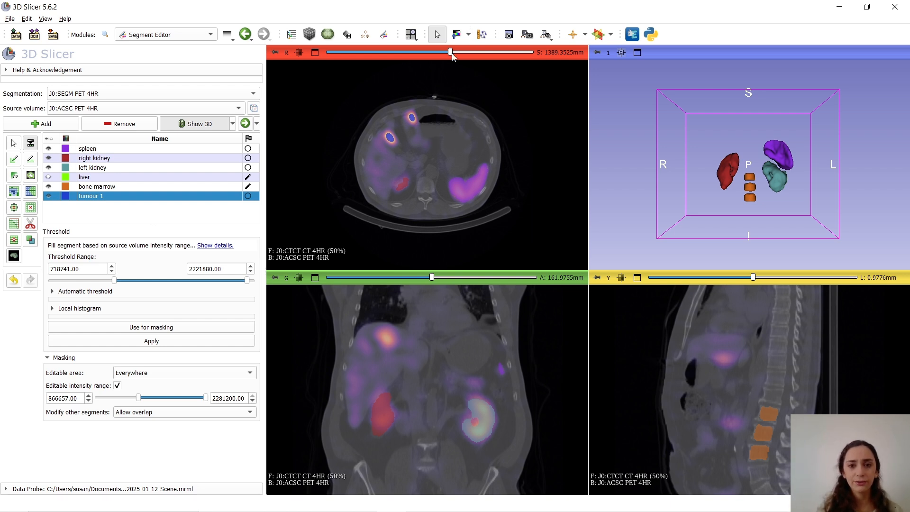
left_click_drag(448, 52, 474, 54)
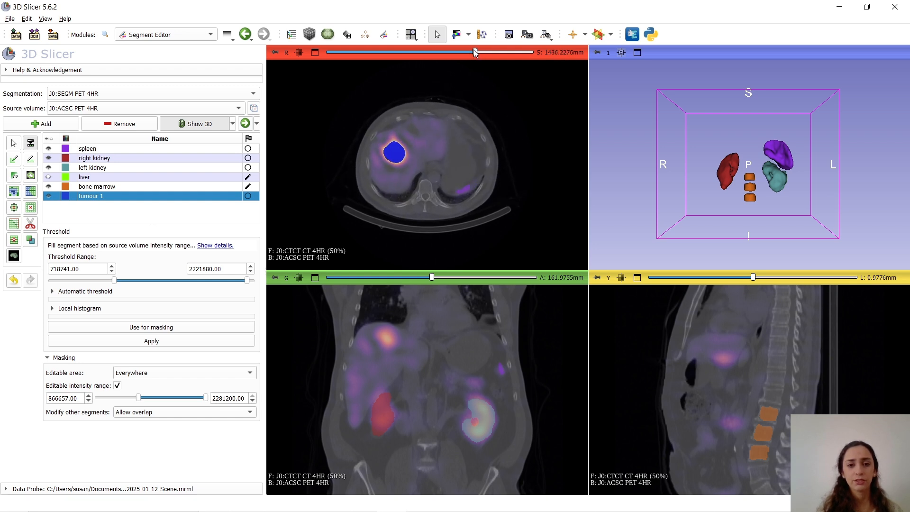
left_click(185, 328)
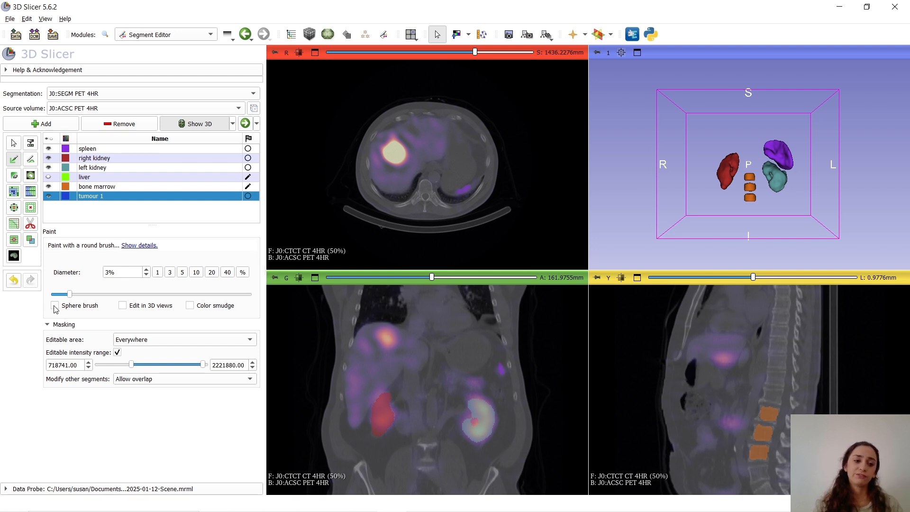
Paint the large liver lesion into tumour 1 with a 3% brush, on two single axial slices and across slices with the sphere brush
mouse_move(397, 159)
left_mouse_down()
mouse_move(391, 150)
mouse_move(405, 164)
left_mouse_up()
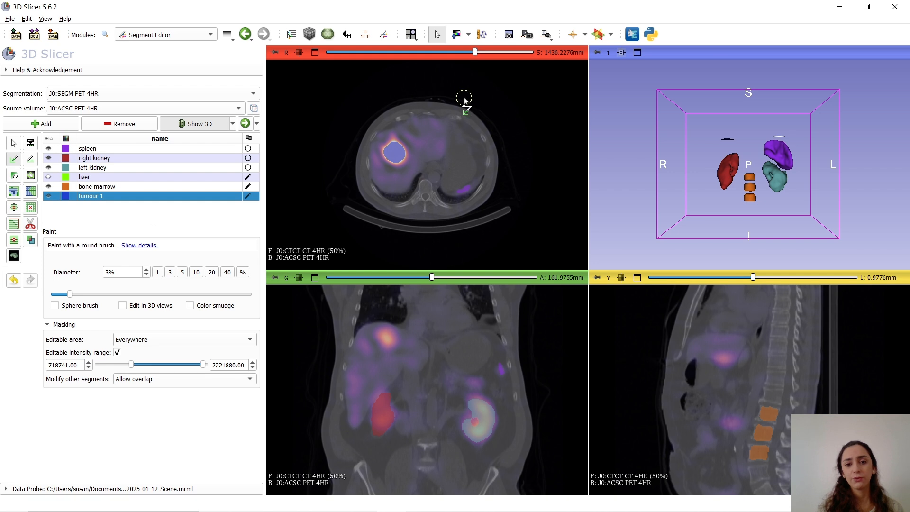
scroll(475, 86, "up", 1)
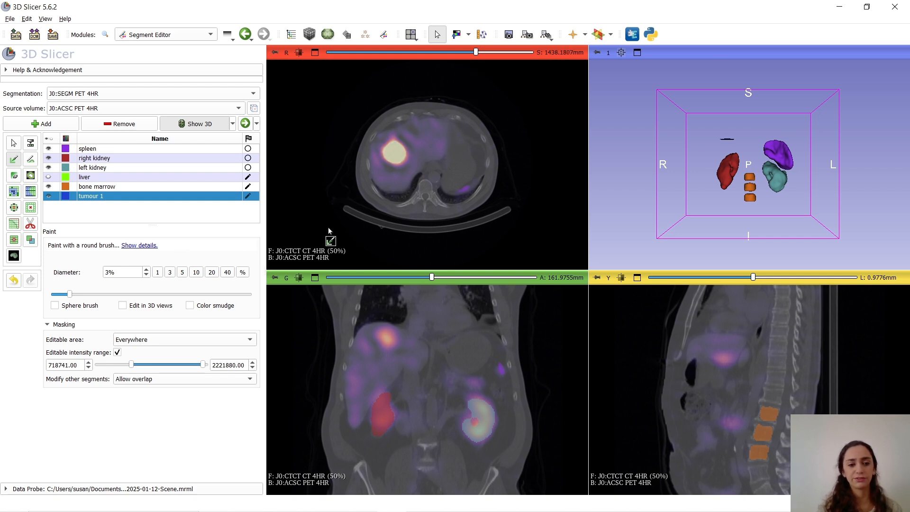
mouse_move(400, 162)
left_mouse_down()
mouse_move(396, 147)
mouse_move(397, 157)
left_mouse_up()
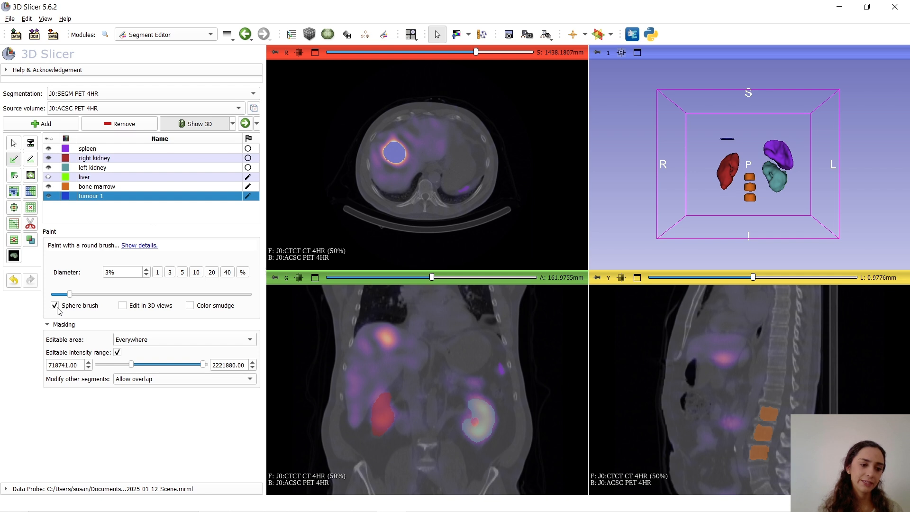
left_click_drag(400, 163, 392, 155)
scroll(411, 174, "up", 2)
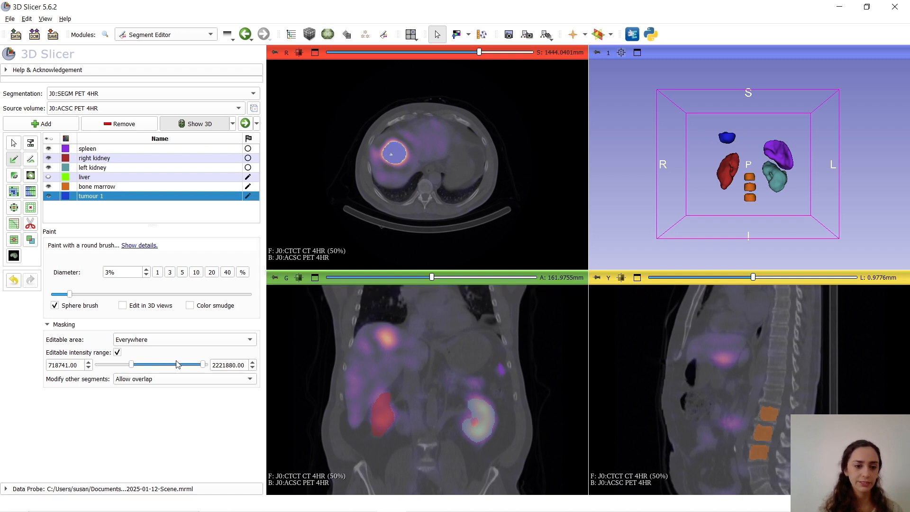
Widen the editable intensity range to 587732.75–2281200 and fill the remaining gap inside tumour 1 with the sphere brush
left_click_drag(129, 363, 124, 361)
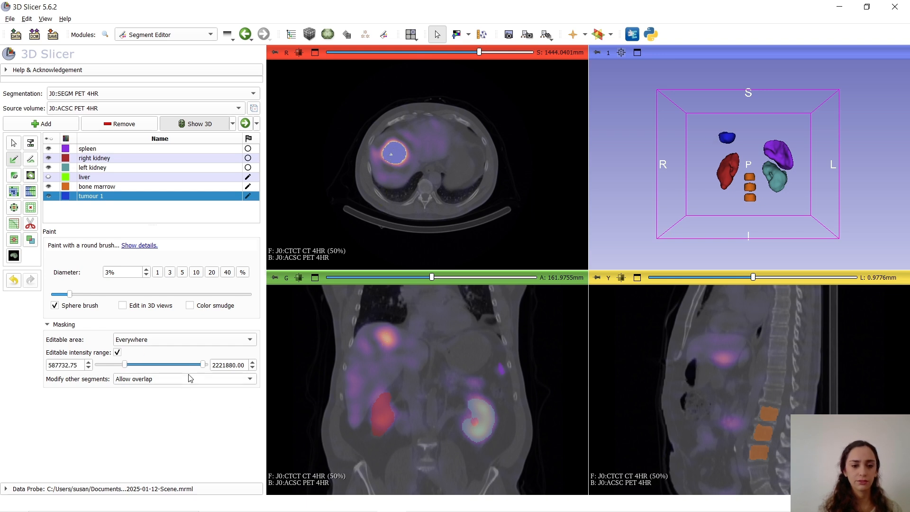
left_click_drag(203, 365, 205, 365)
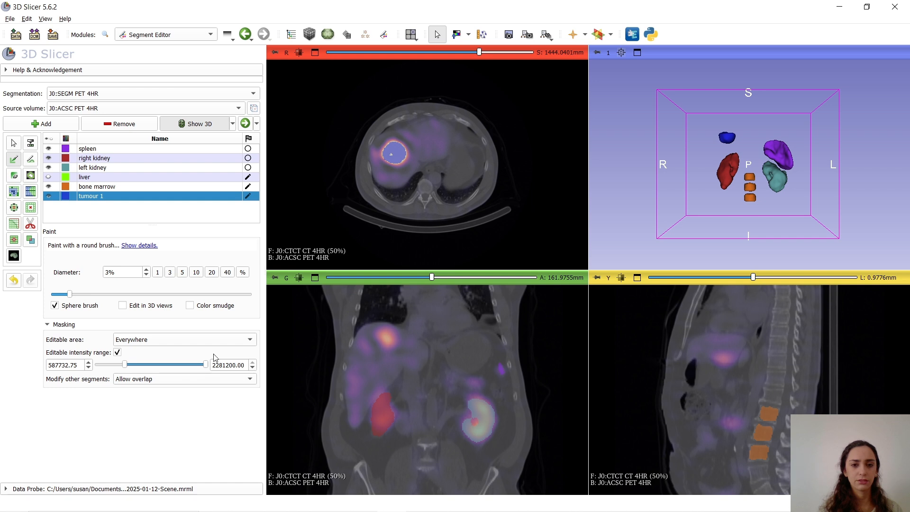
left_click(391, 158)
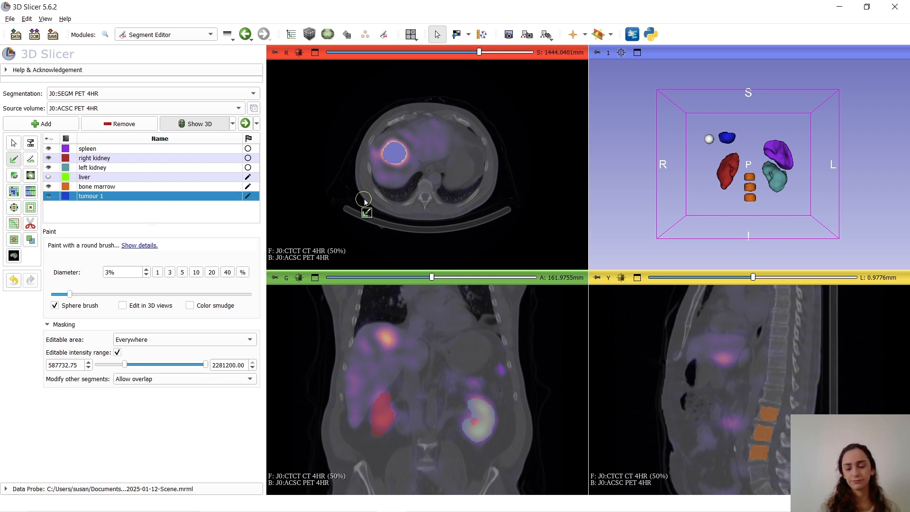
scroll(417, 147, "down", 1)
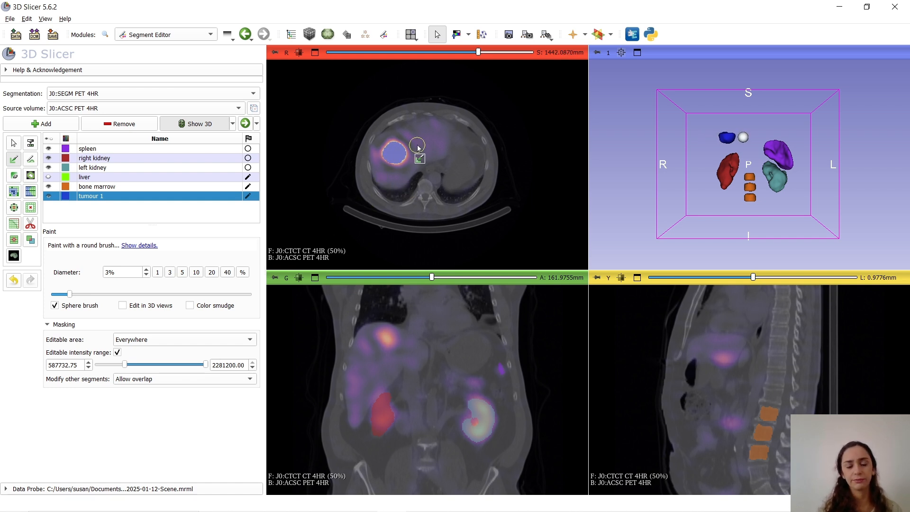
scroll(417, 147, "down", 3)
scroll(417, 147, "down", 7)
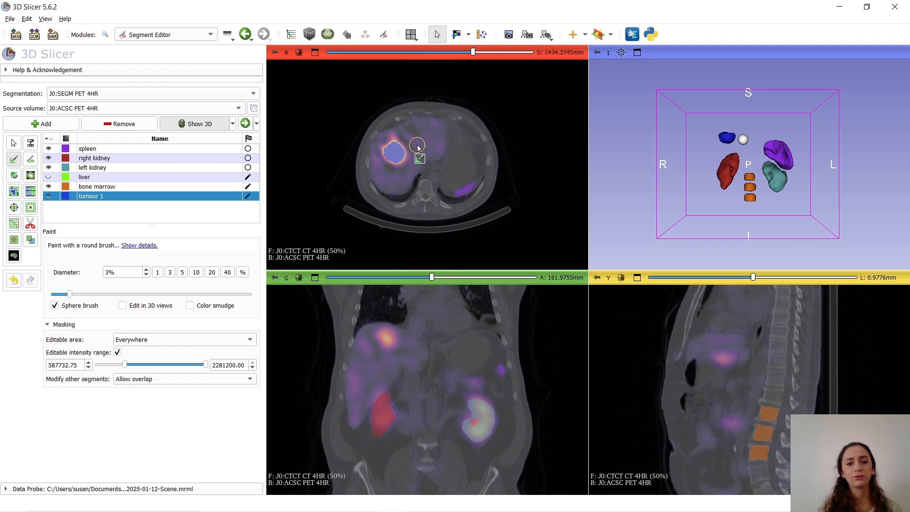
scroll(418, 147, "down", 2)
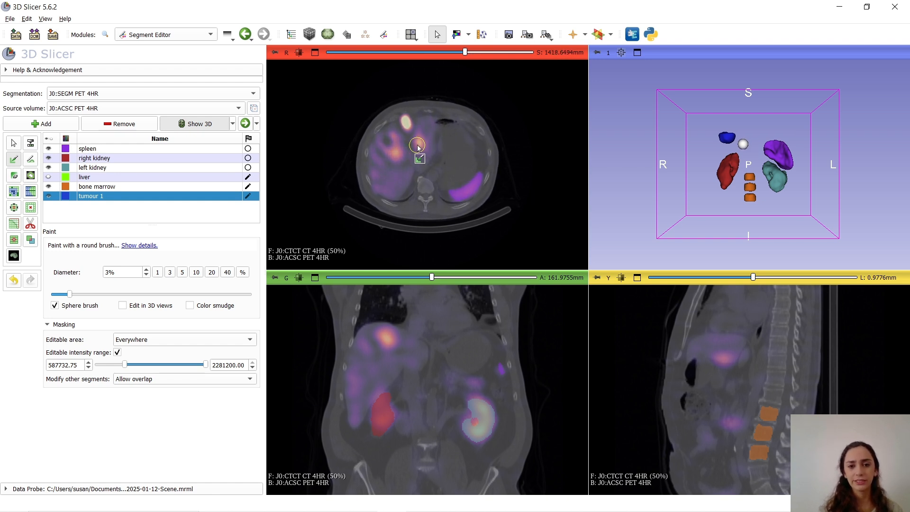
scroll(417, 147, "up", 11)
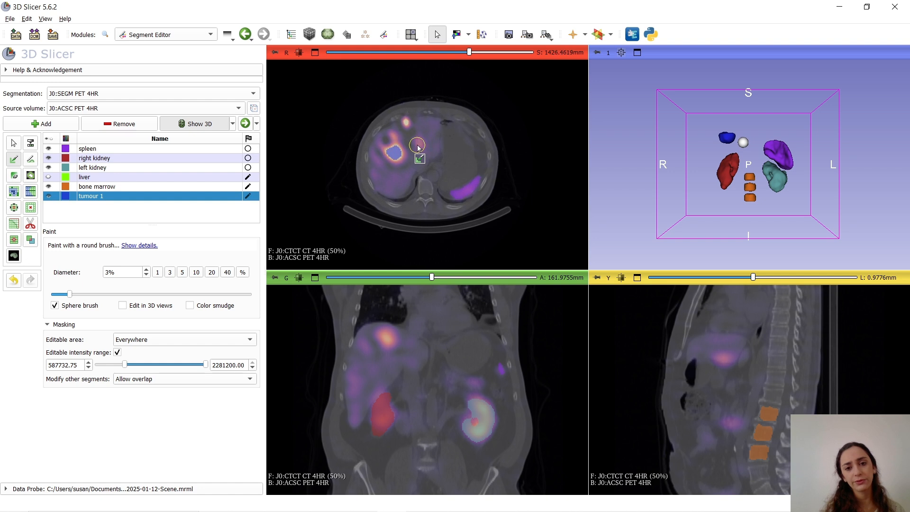
scroll(417, 147, "up", 7)
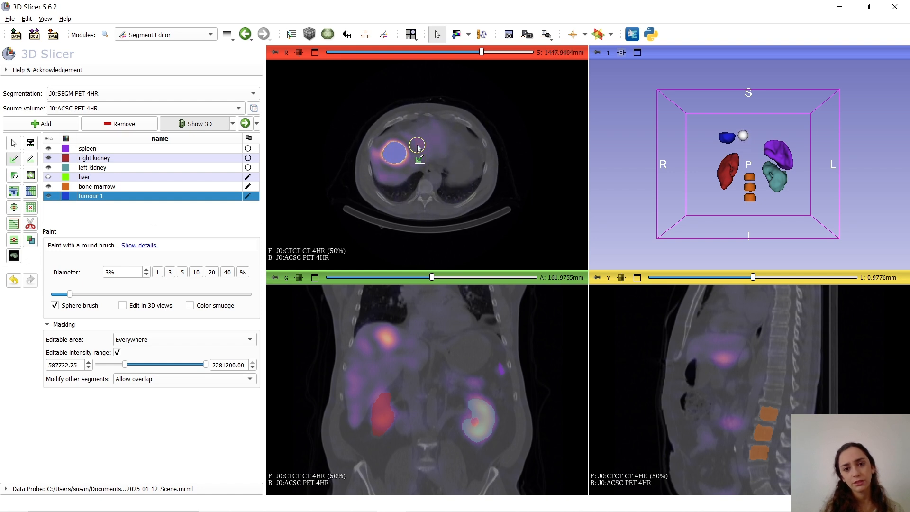
Extend tumour 1 over the rest of the large liver lesion with the sphere brush and check its upper axial slices
left_click_drag(385, 156, 402, 161)
scroll(403, 162, "up", 2)
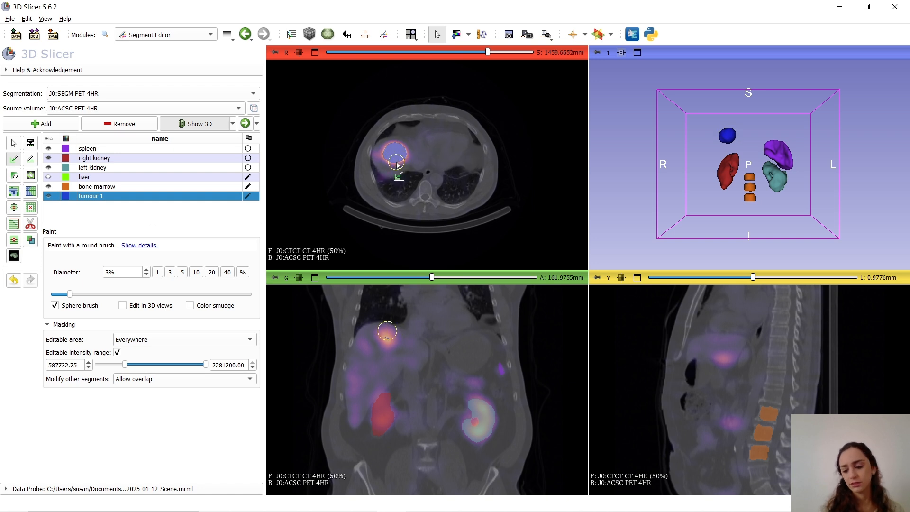
scroll(398, 164, "up", 2)
scroll(397, 165, "up", 1)
scroll(397, 165, "up", 4)
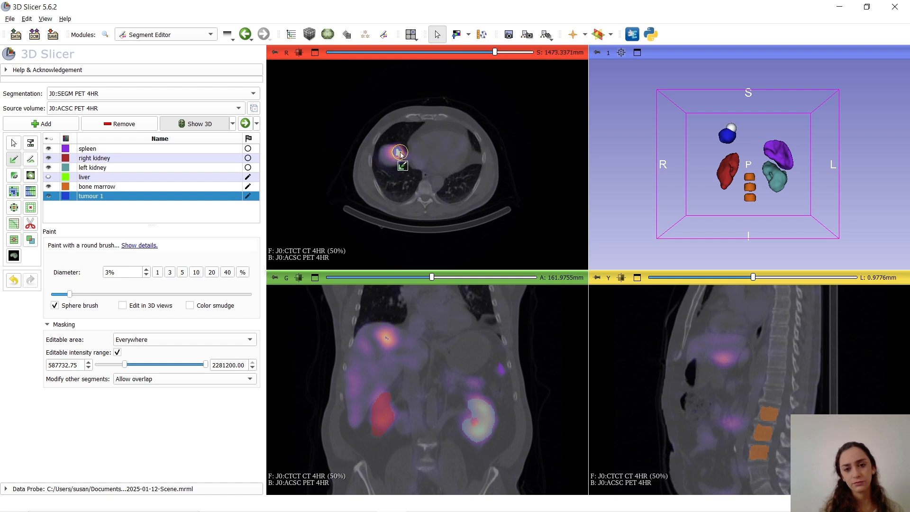
scroll(406, 176, "up", 1)
scroll(406, 177, "down", 7)
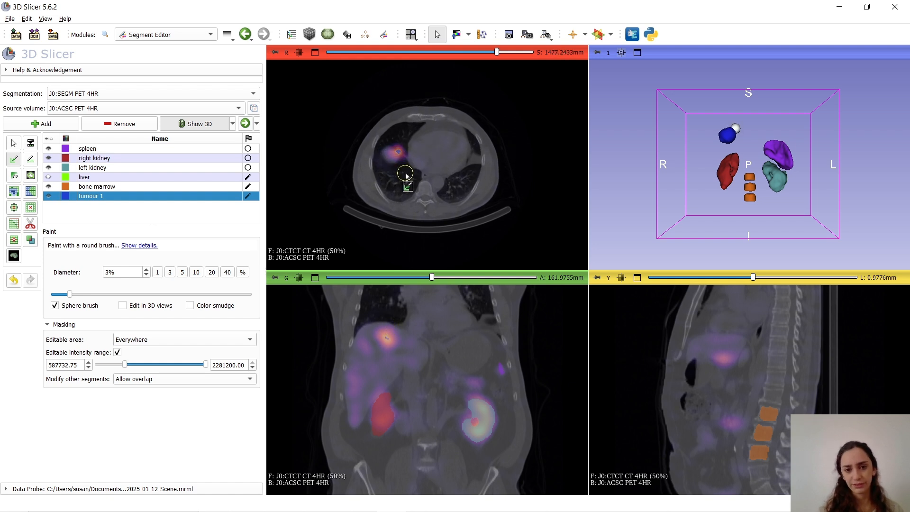
scroll(406, 177, "down", 7)
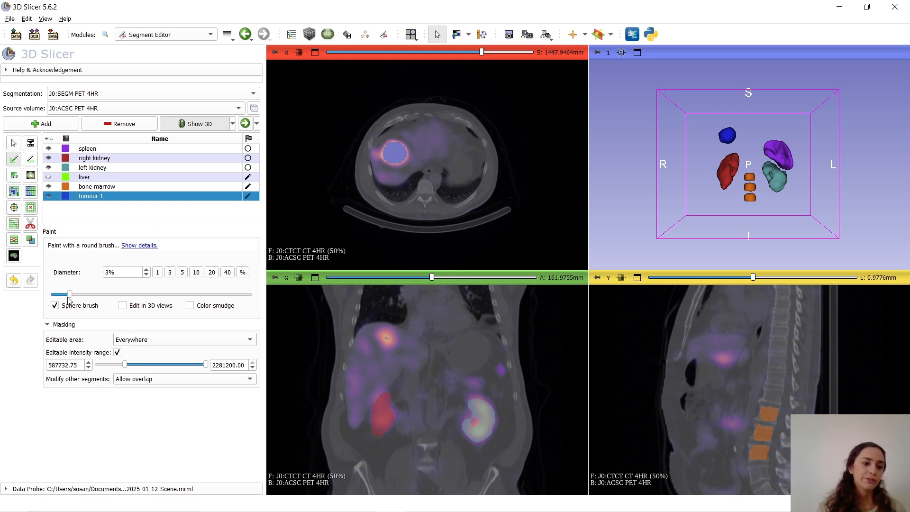
Enlarge the Paint brush diameter to 5% and further to 7%
left_click_drag(70, 294, 86, 295)
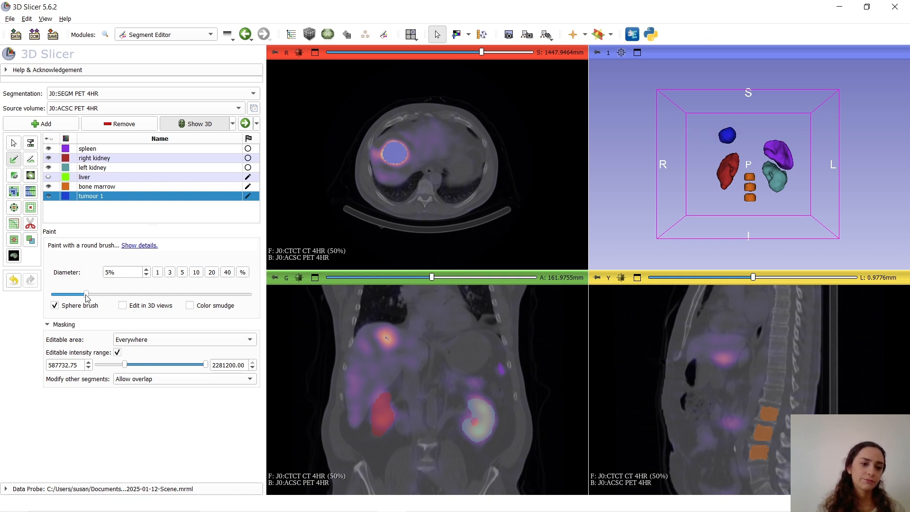
left_click_drag(87, 295, 102, 295)
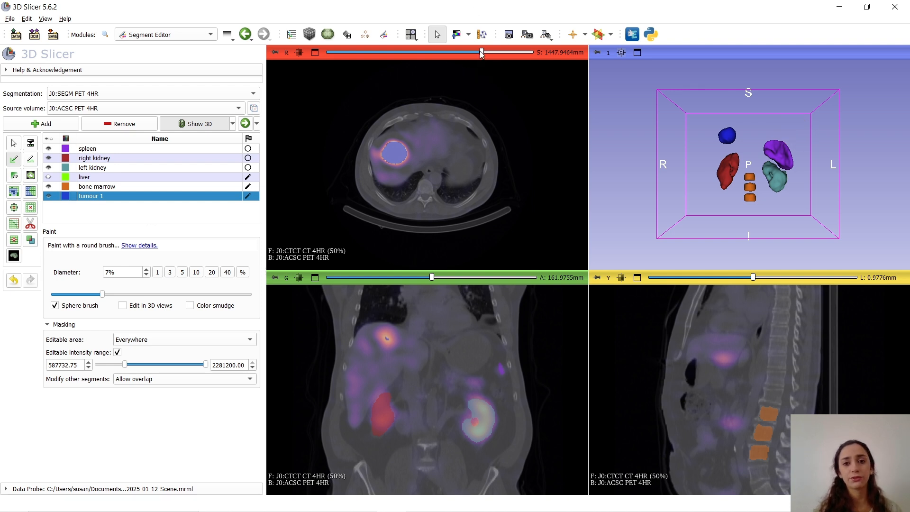
Add a new segment named "tumour 2" for the small anterior liver lesion at axial slice S 1410.8 mm
left_click_drag(481, 52, 462, 53)
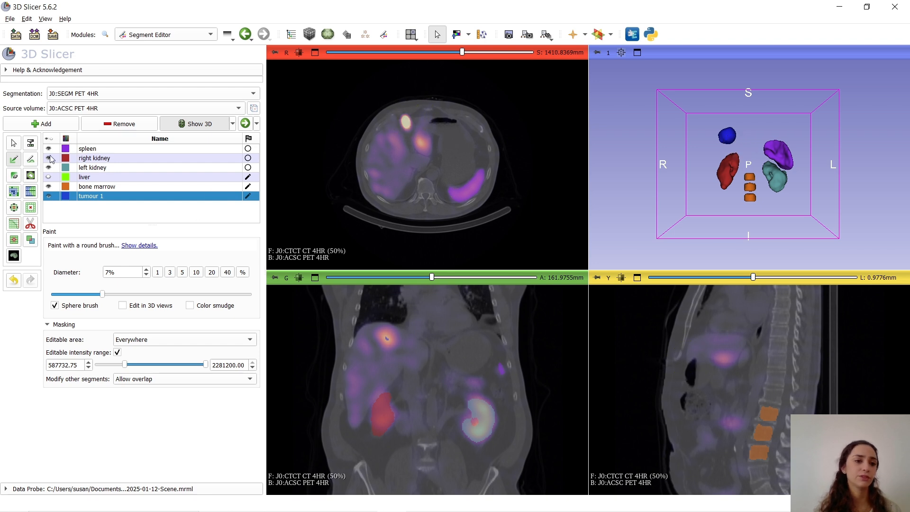
left_click(54, 129)
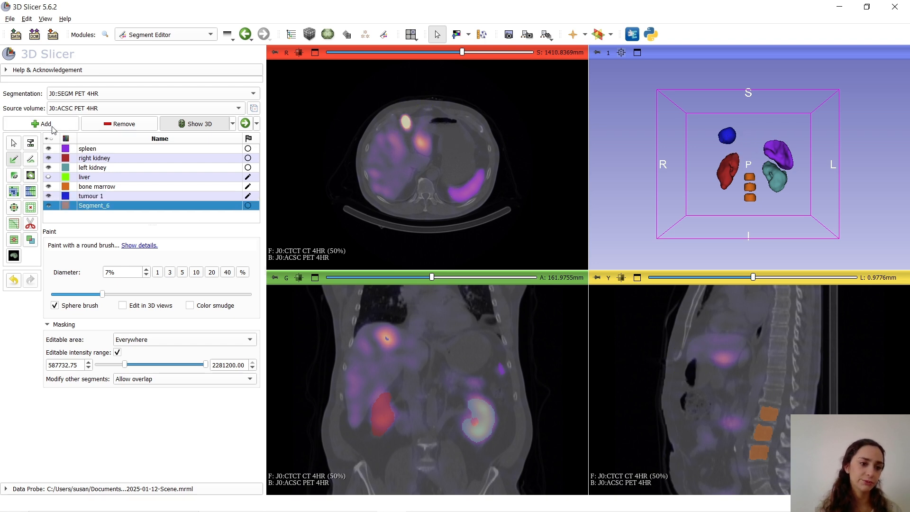
double_click(91, 206)
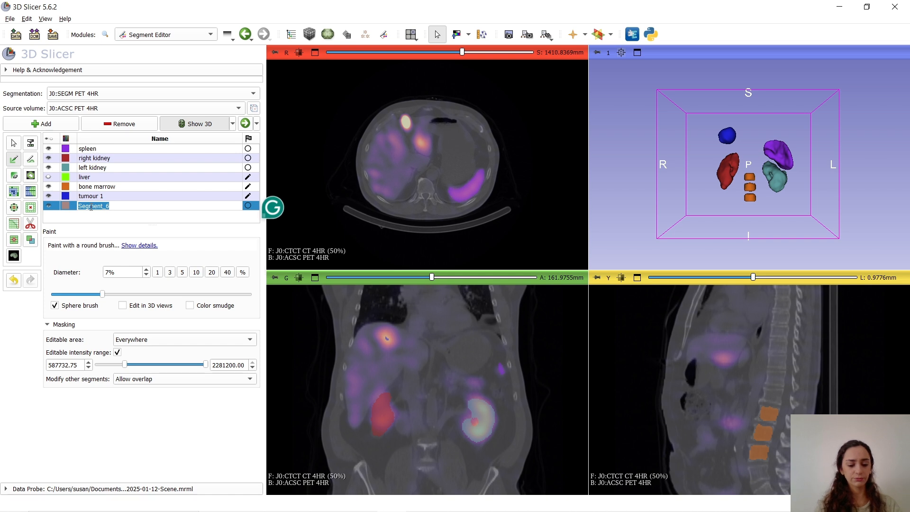
type("tumou")
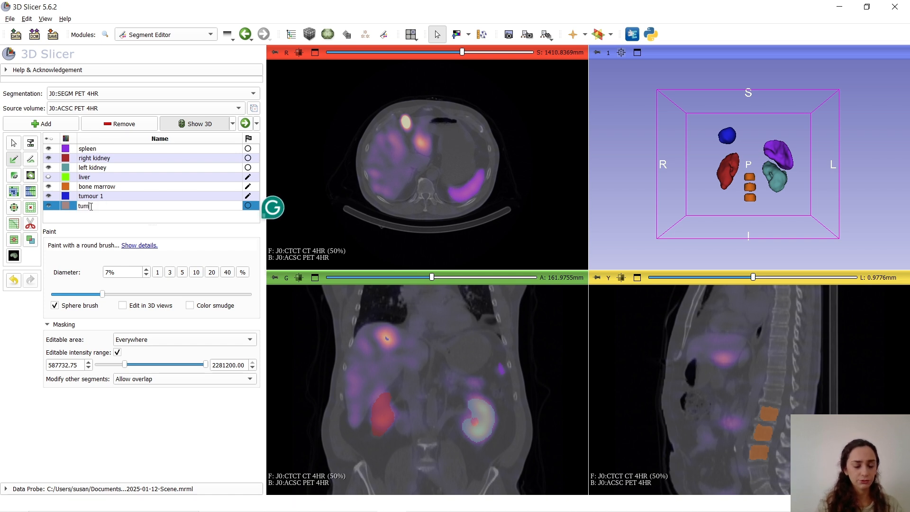
type("r 2")
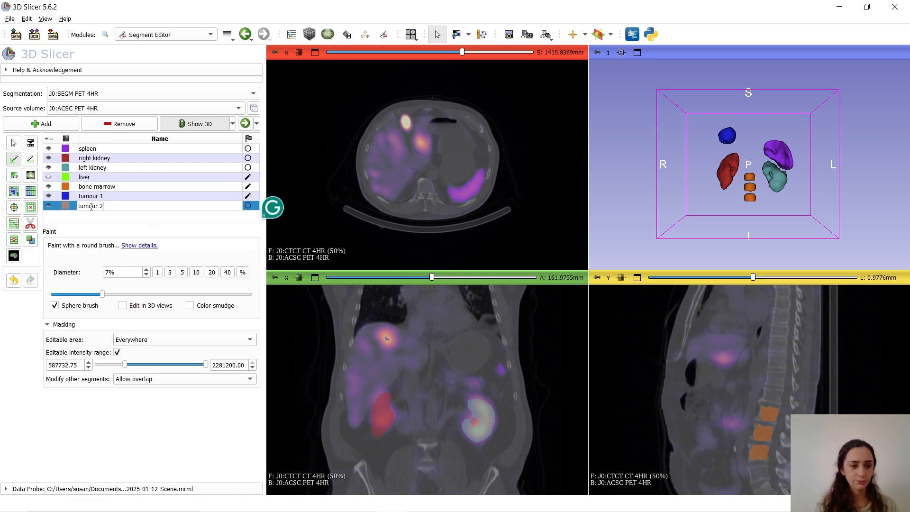
key("Return")
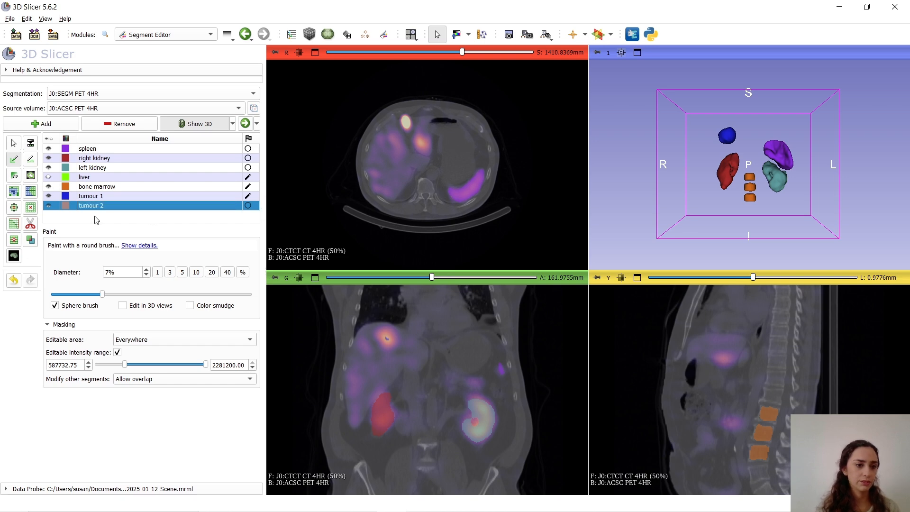
Change the colour of the tumour 2 segment to magenta (#dd0eda)
double_click(66, 207)
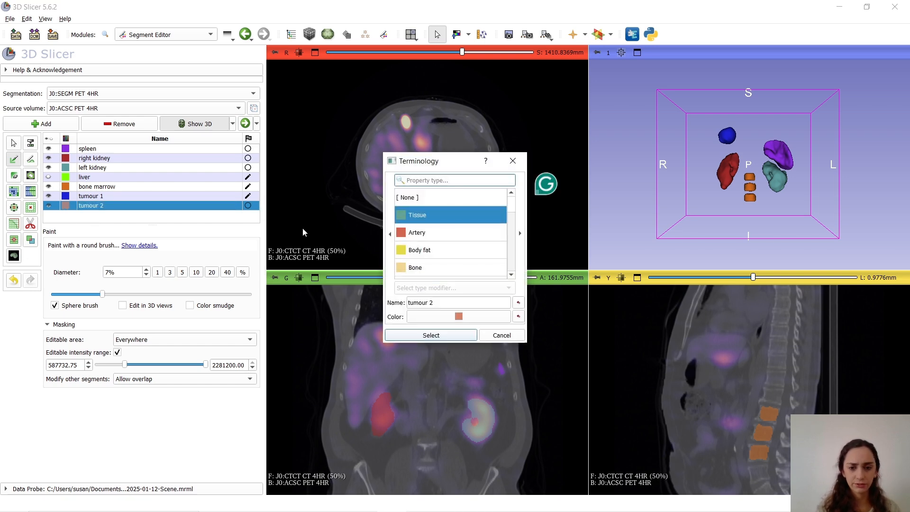
left_click(458, 316)
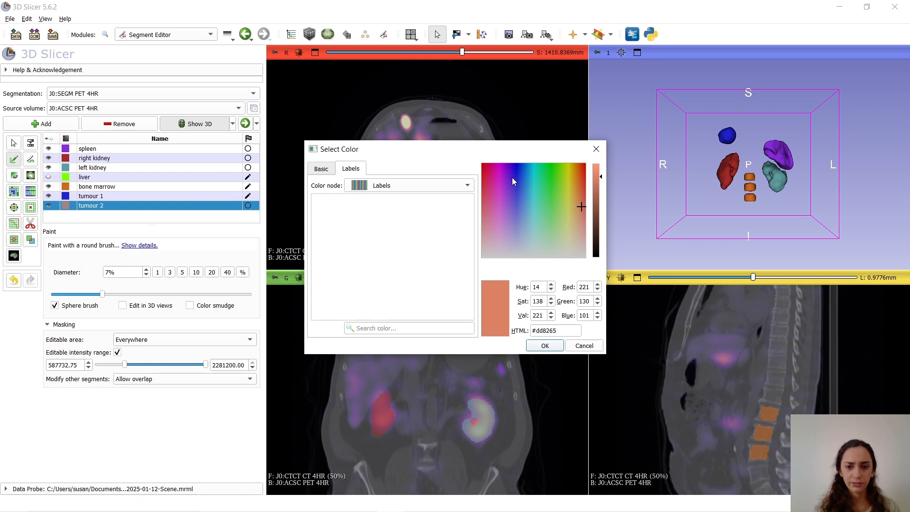
left_click(498, 169)
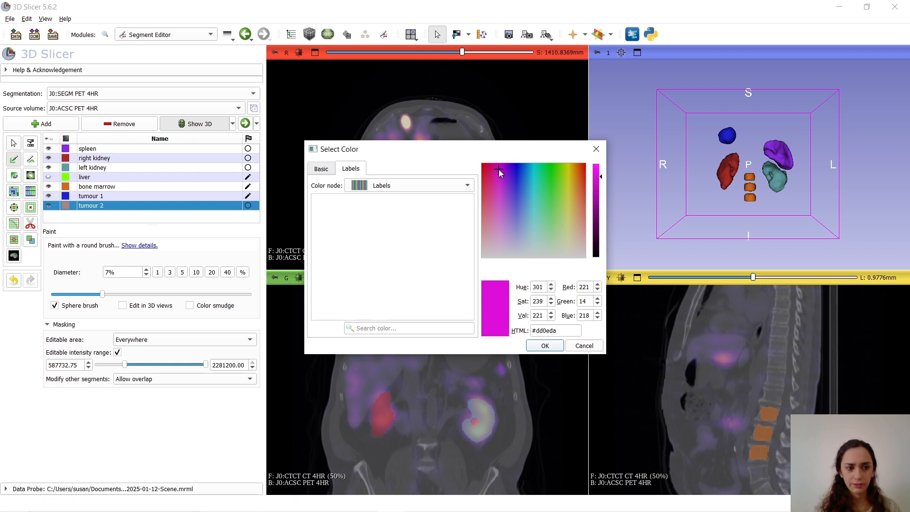
left_click(545, 345)
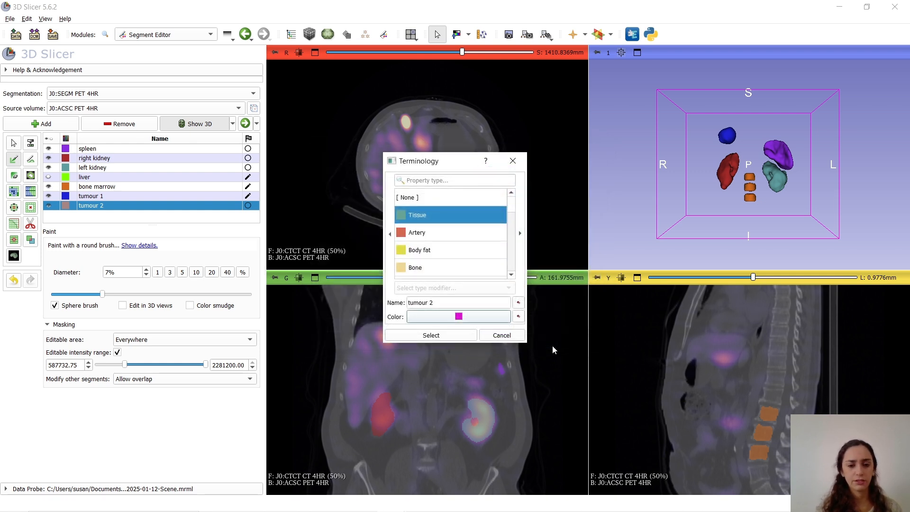
left_click(432, 335)
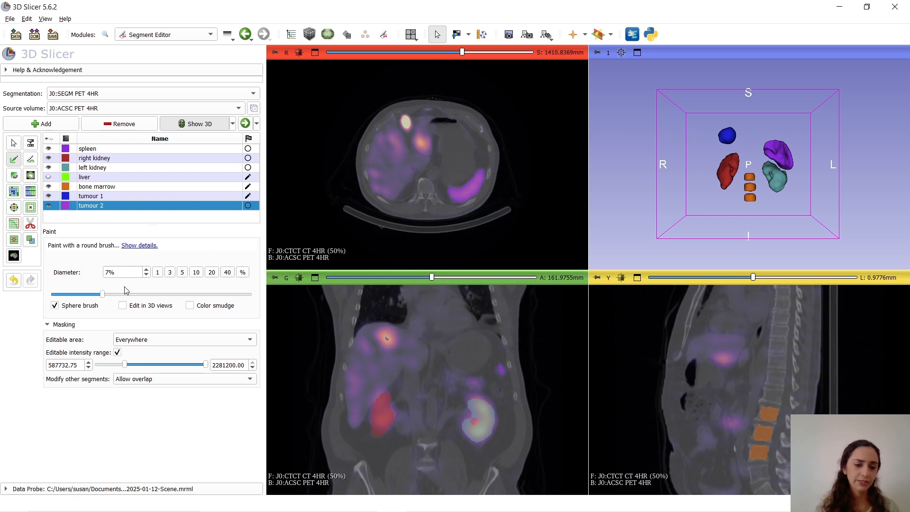
Raise the lower editable intensity limit to 647502.18 and reduce the brush diameter to 2% to fit the small anterior liver lesion
left_click_drag(125, 368, 130, 363)
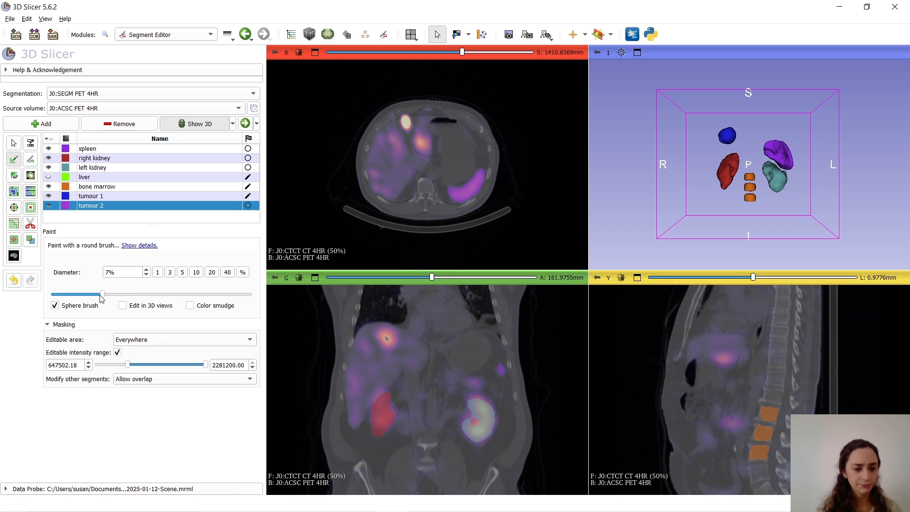
mouse_move(101, 297)
left_mouse_down()
mouse_move(80, 306)
mouse_move(70, 296)
left_mouse_up()
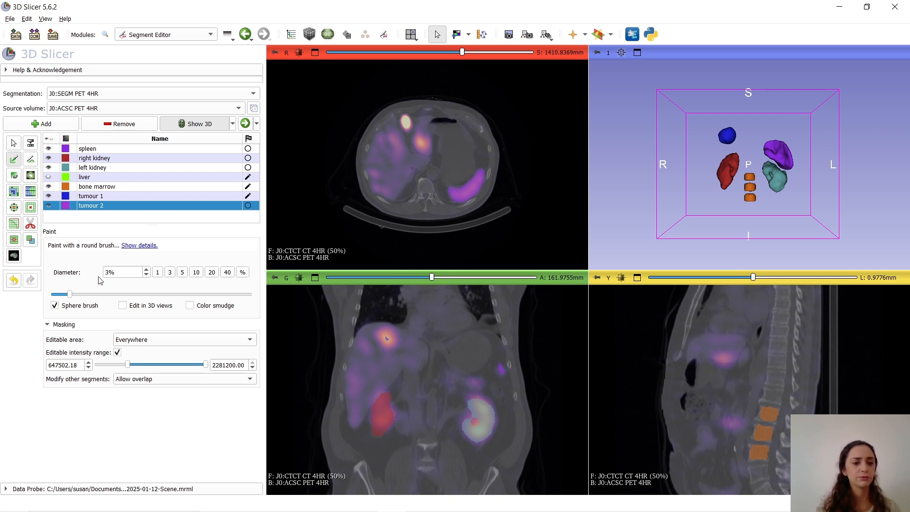
mouse_move(462, 52)
left_mouse_down()
mouse_move(472, 55)
mouse_move(457, 53)
left_mouse_up()
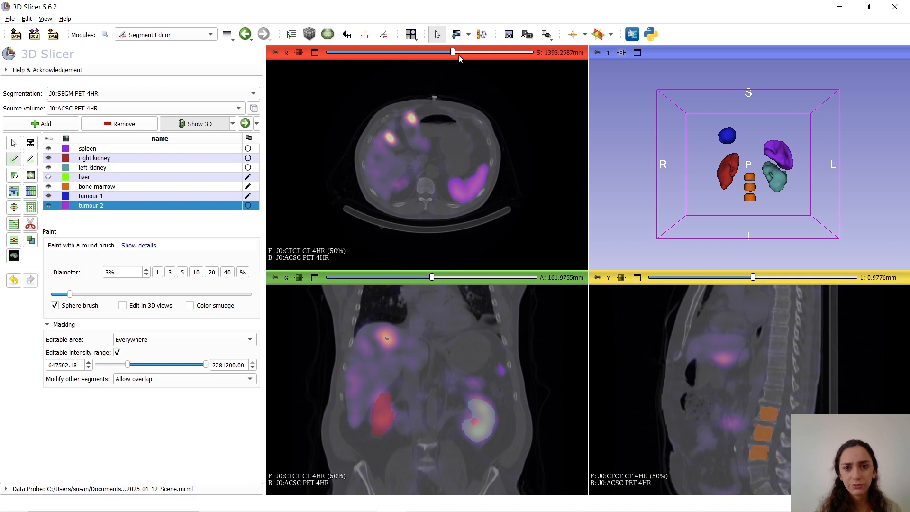
left_click_drag(452, 54, 462, 53)
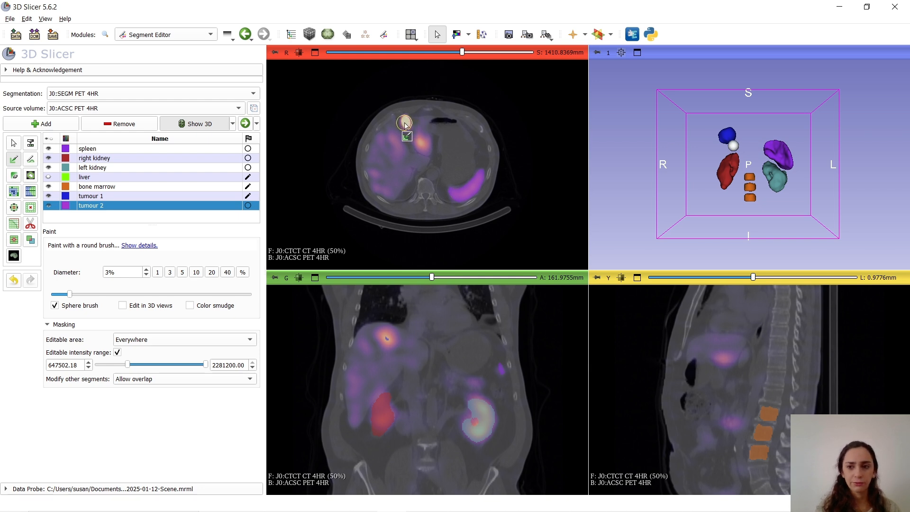
left_click_drag(68, 295, 59, 296)
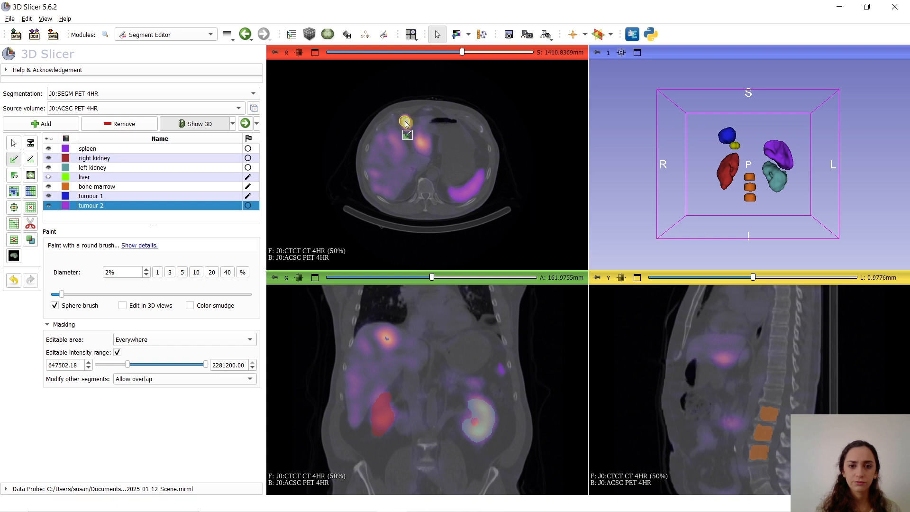
Paint the small anterior liver lesion into tumour 2 with the sphere brush on axial slices S 1410.8 and S 1424.5 mm, checking neighbouring slices
left_click_drag(406, 124, 406, 118)
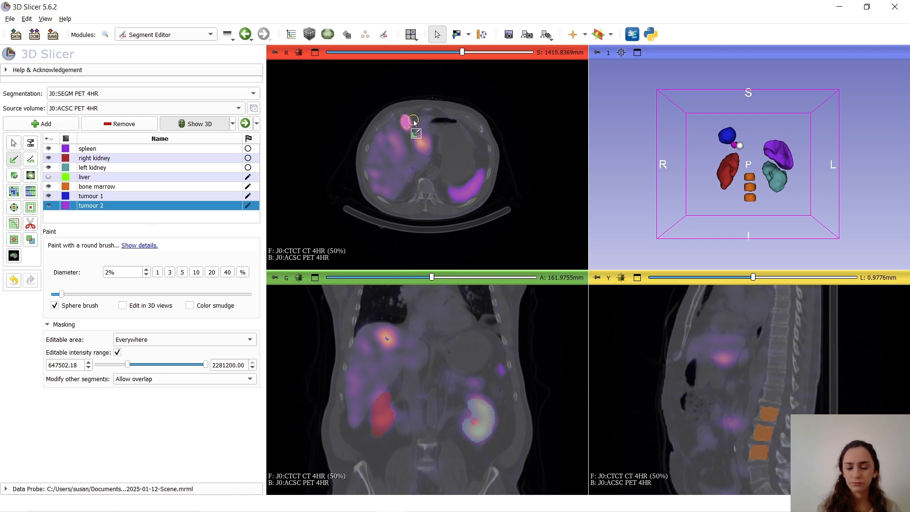
scroll(413, 123, "up", 1)
scroll(414, 122, "down", 5)
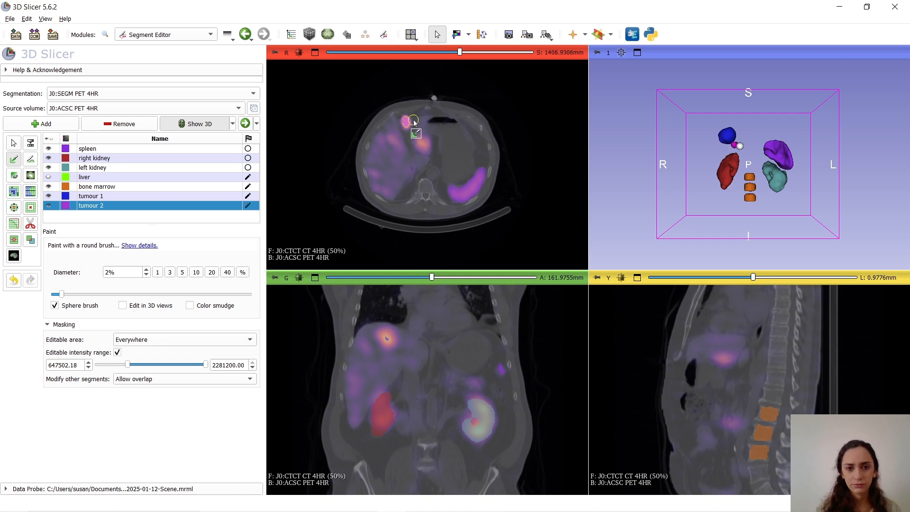
scroll(414, 122, "up", 11)
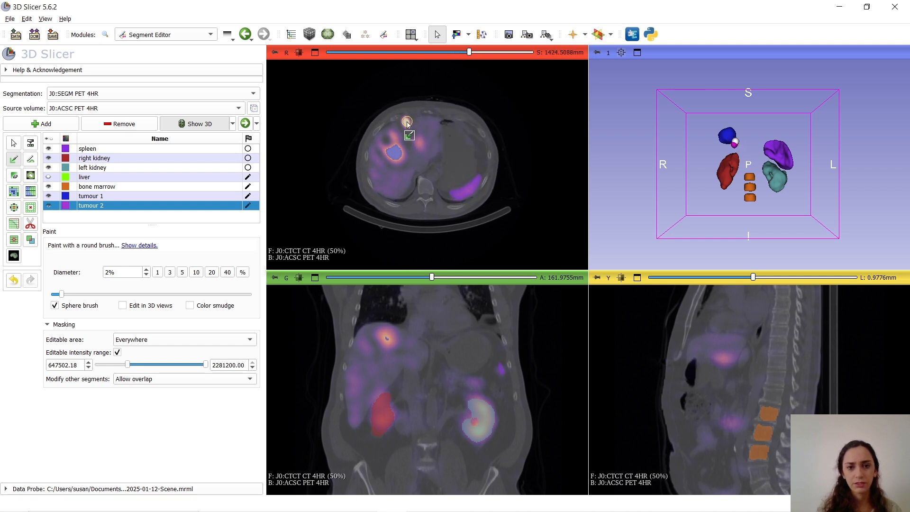
left_click(406, 122)
scroll(414, 122, "up", 2)
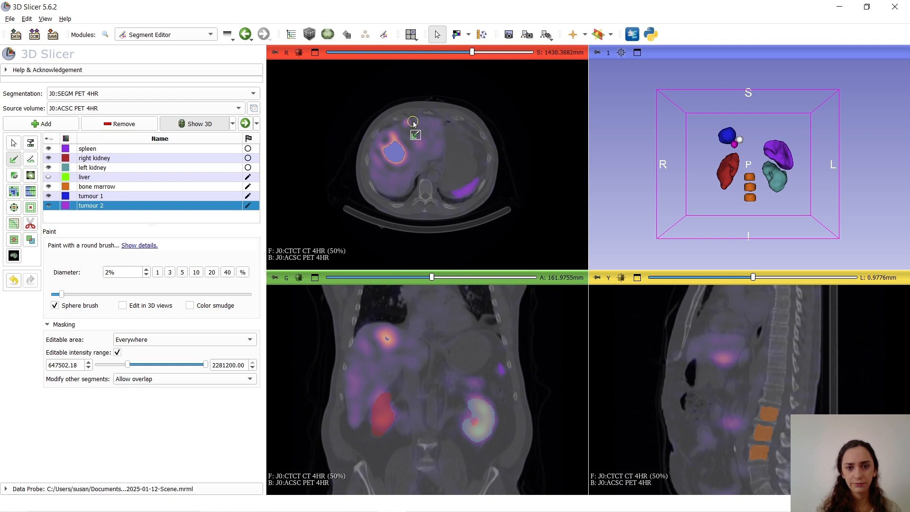
scroll(413, 122, "up", 1)
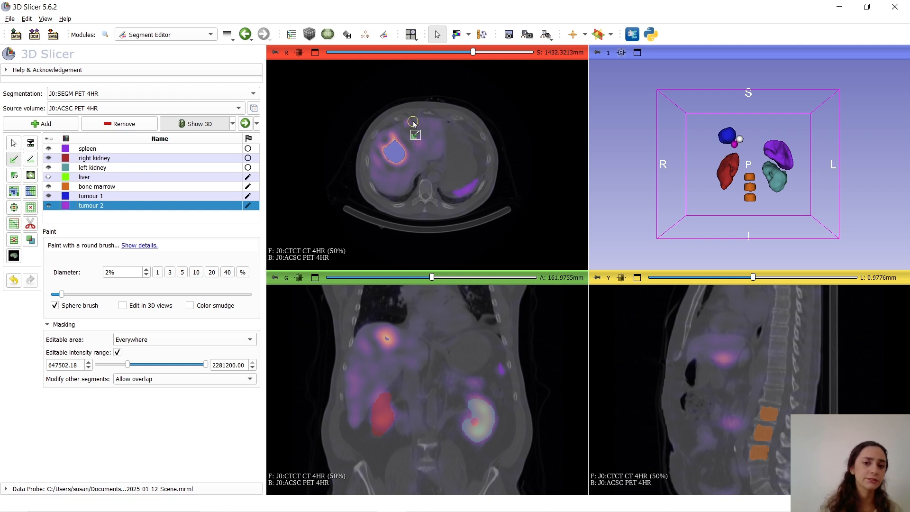
scroll(413, 123, "down", 1)
scroll(414, 122, "down", 8)
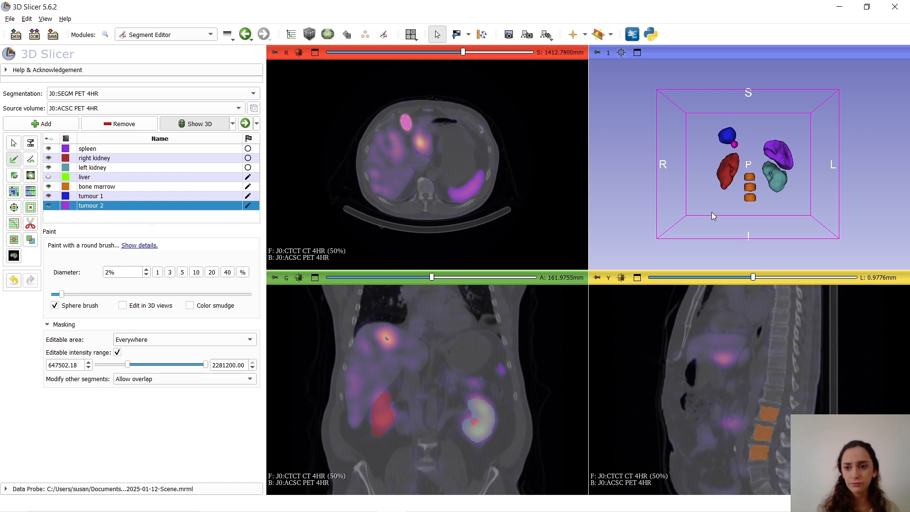
Make the liver segment visible and inspect both tumours relative to the liver in 3D
left_click_drag(795, 212, 751, 228)
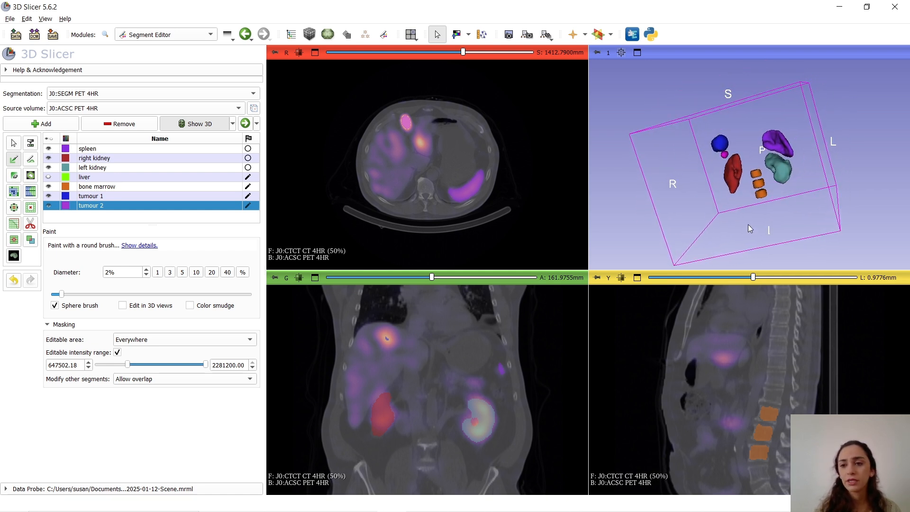
left_click(49, 177)
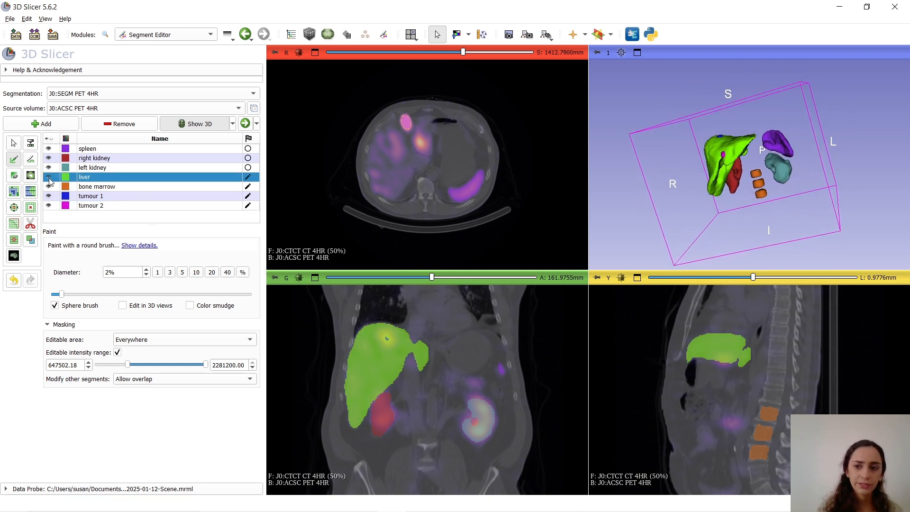
left_click_drag(687, 180, 711, 166)
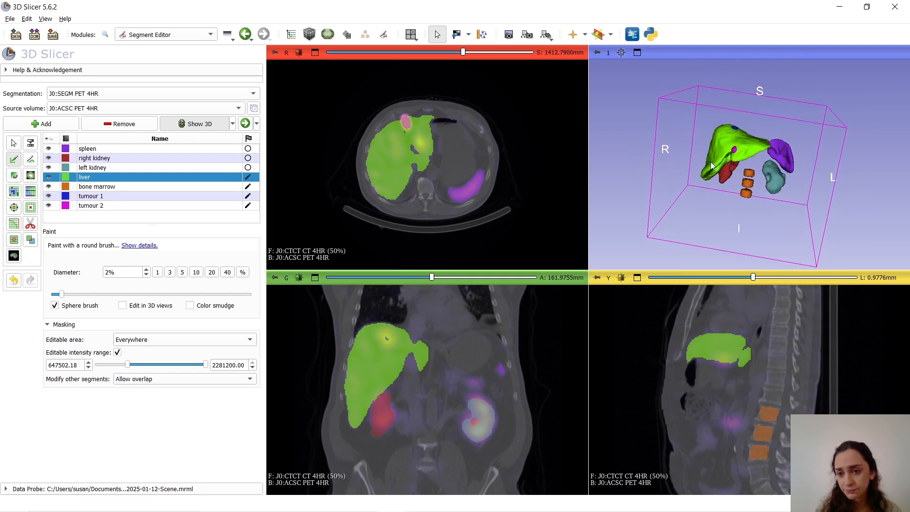
left_click_drag(815, 212, 837, 214)
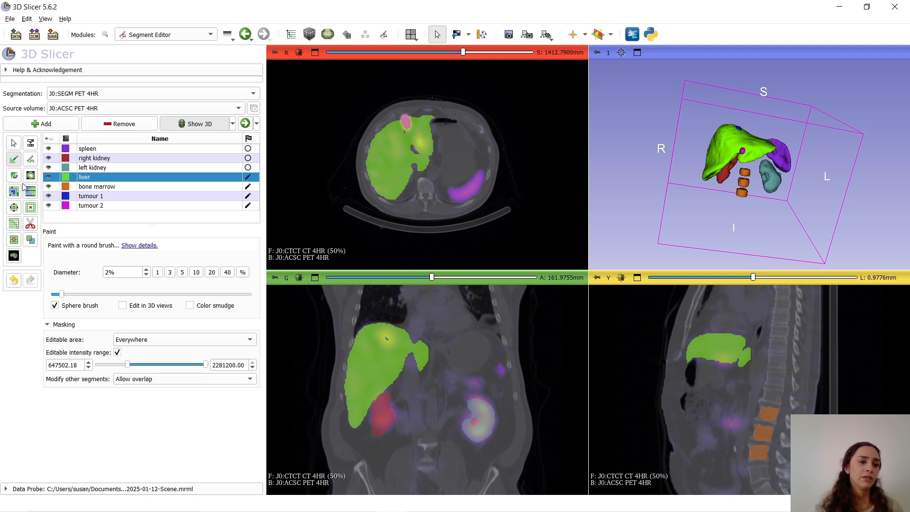
Add a new segment to the 4HR segmentation and name it healthy liver
left_click(39, 125)
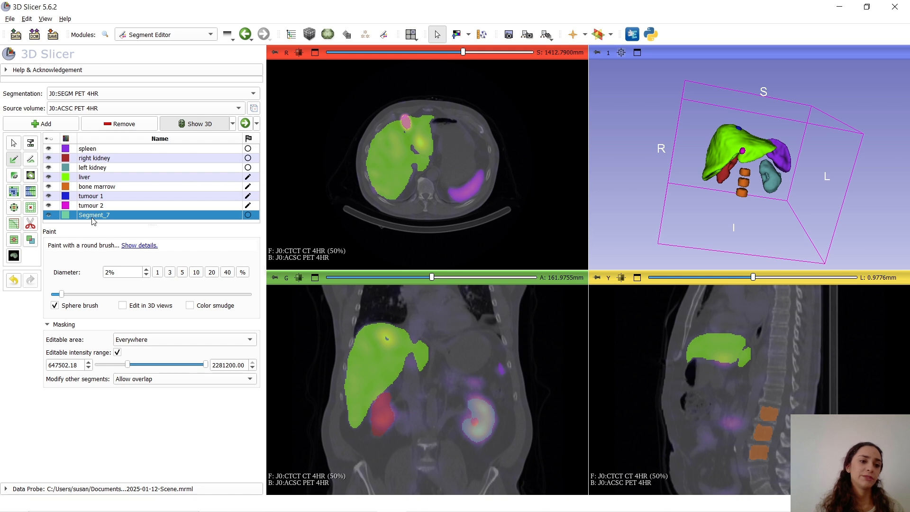
double_click(93, 215)
type("hea")
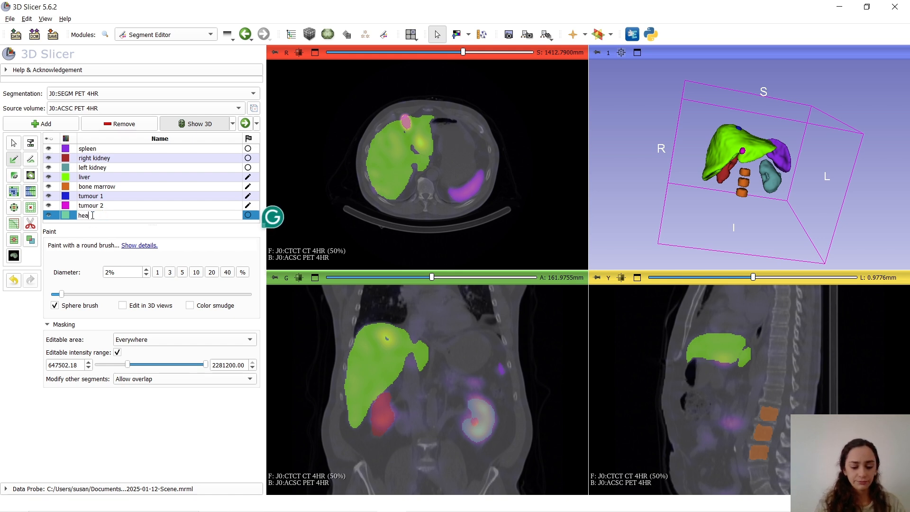
type("lthy liver")
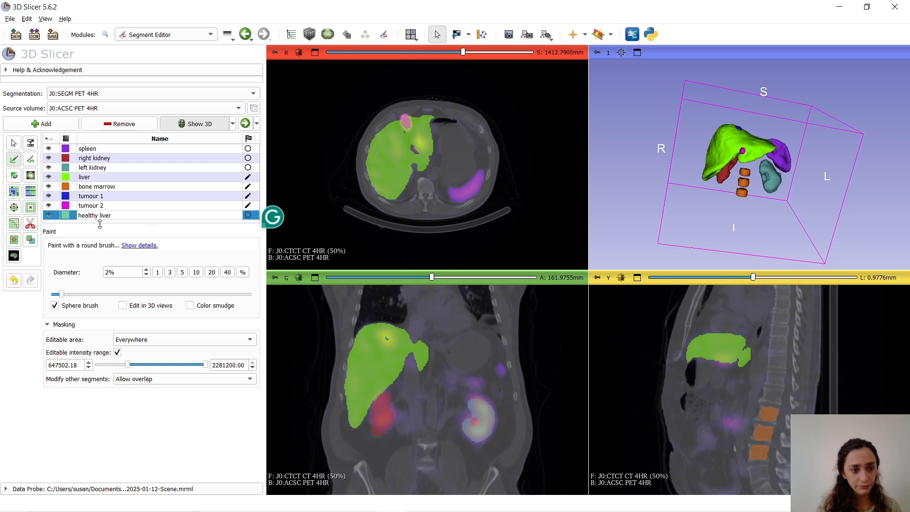
key("Return")
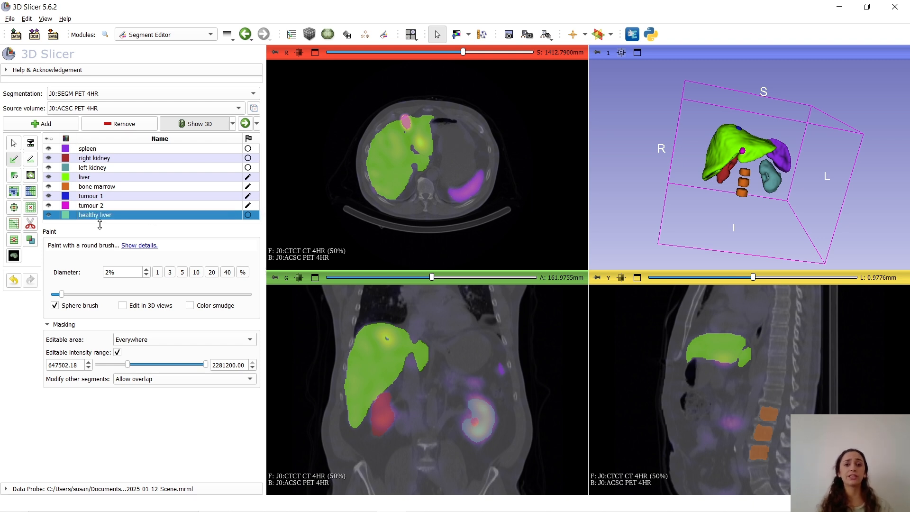
Fill the healthy liver segment with the liver segment using the logical operator Add, with the editable intensity range masking turned off
left_click(31, 242)
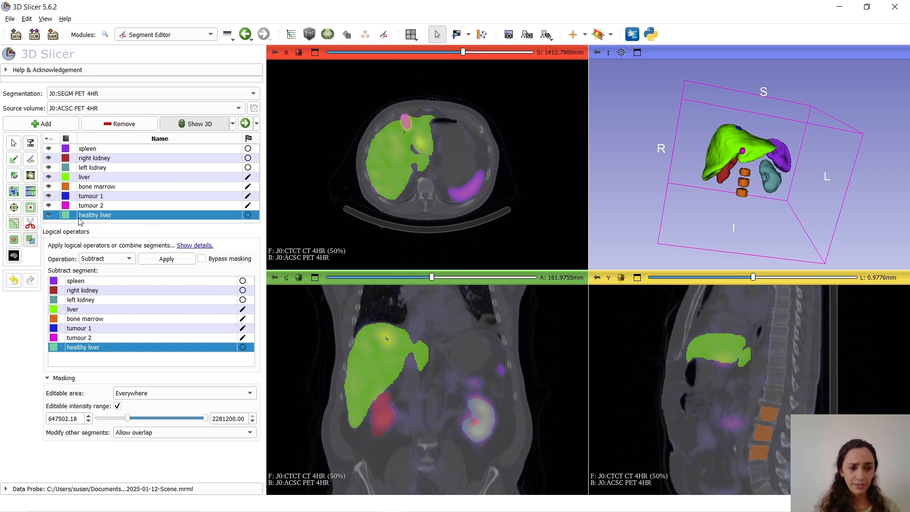
left_click(118, 258)
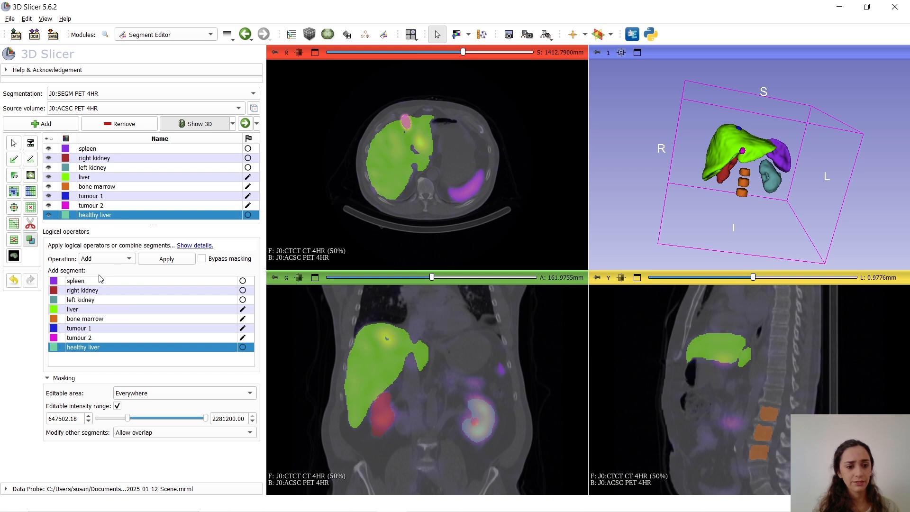
left_click(85, 311)
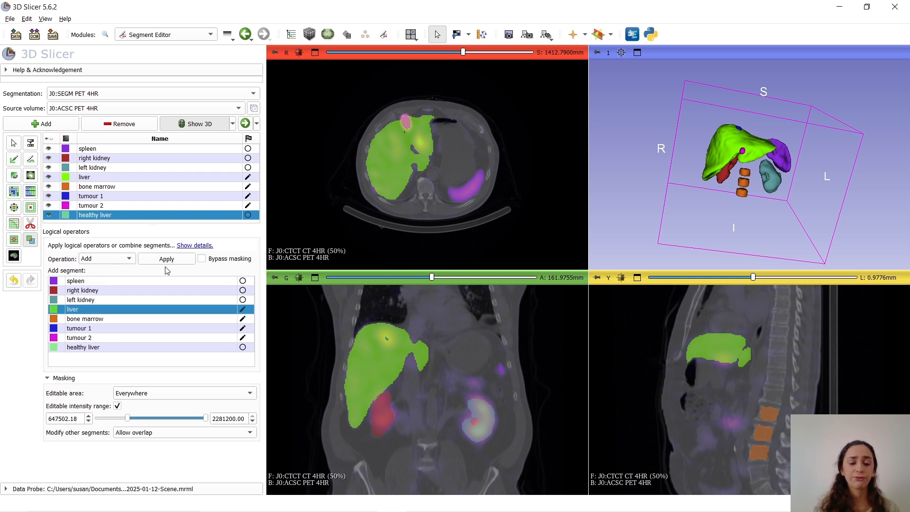
left_click(117, 406)
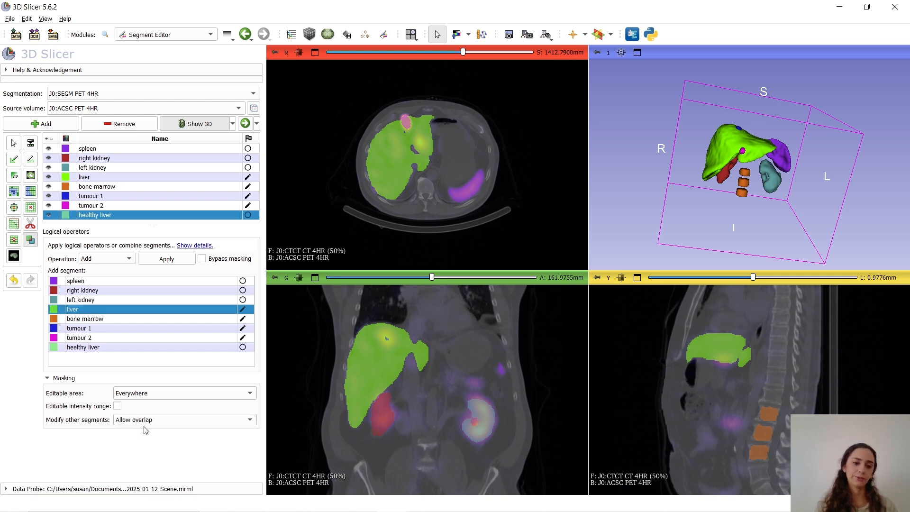
left_click(183, 262)
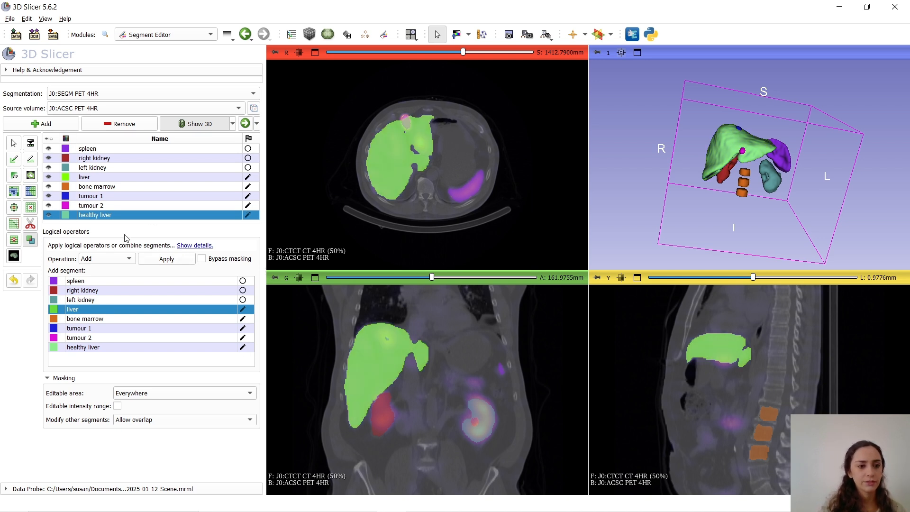
Change the colour of the healthy liver segment to red (#ee141f) and toggle its visibility to compare it with the liver segment
double_click(68, 217)
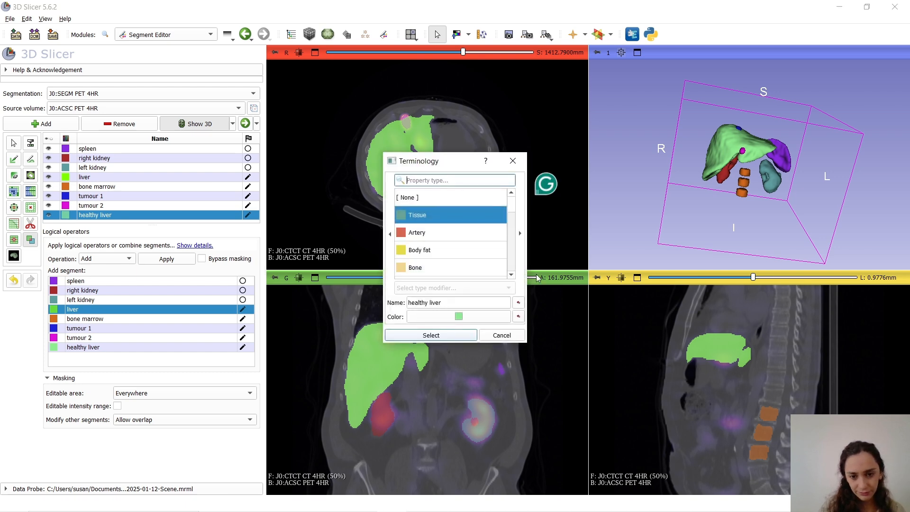
left_click(457, 316)
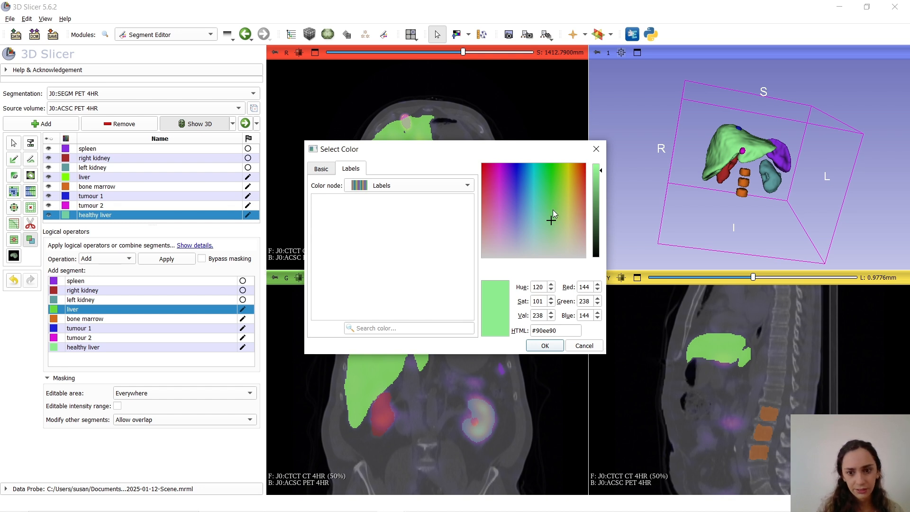
left_click_drag(551, 224, 483, 171)
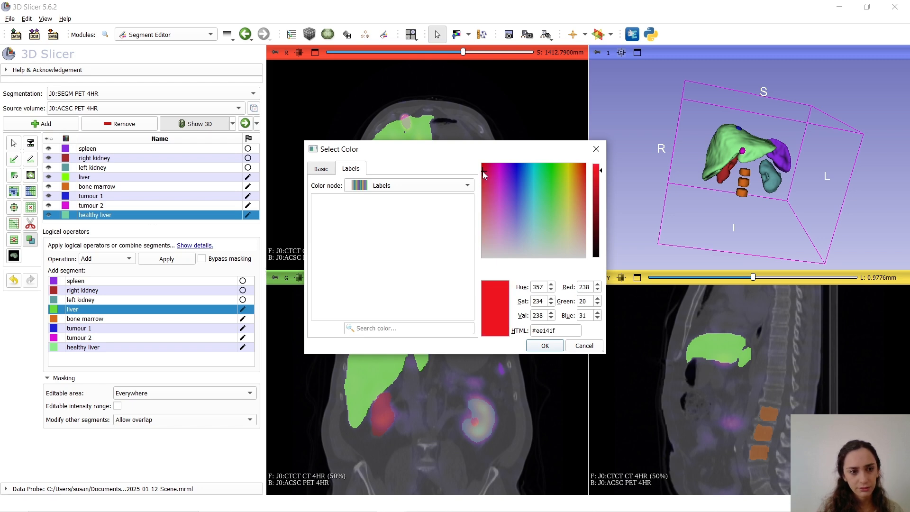
left_click(555, 346)
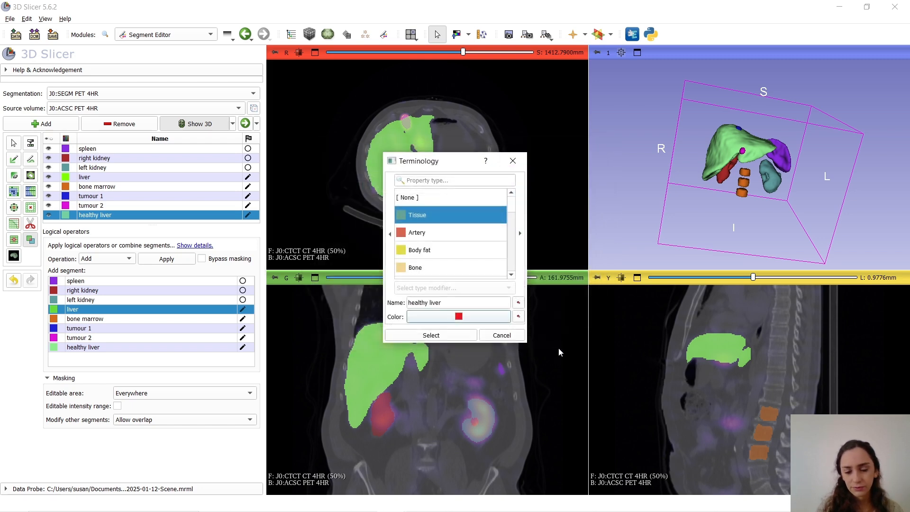
left_click(450, 337)
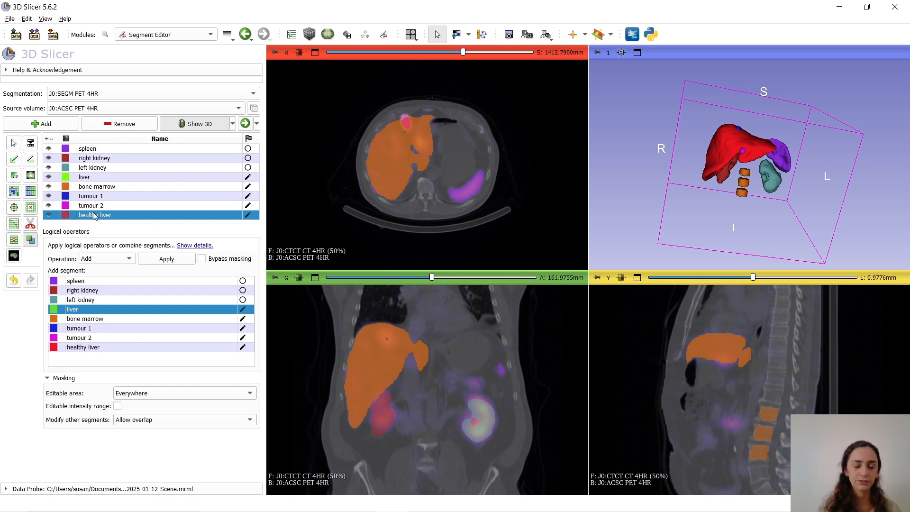
left_click(49, 215)
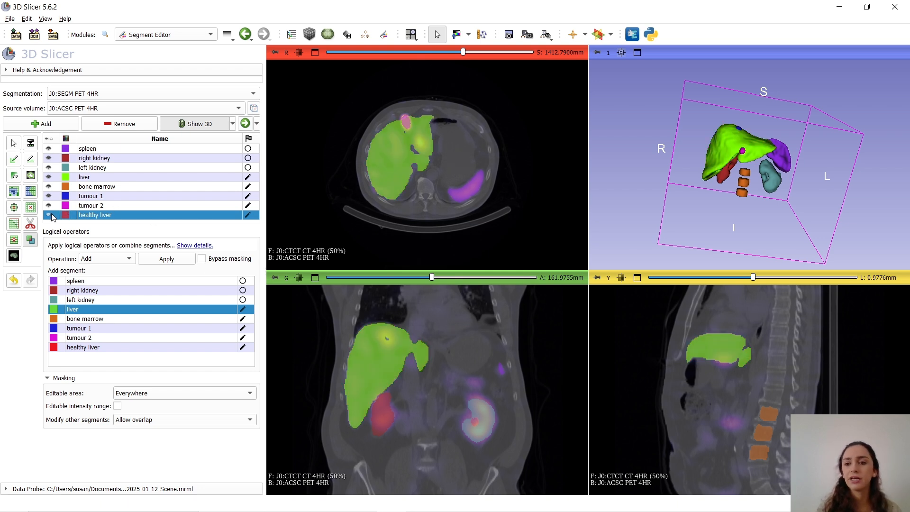
left_click(49, 214)
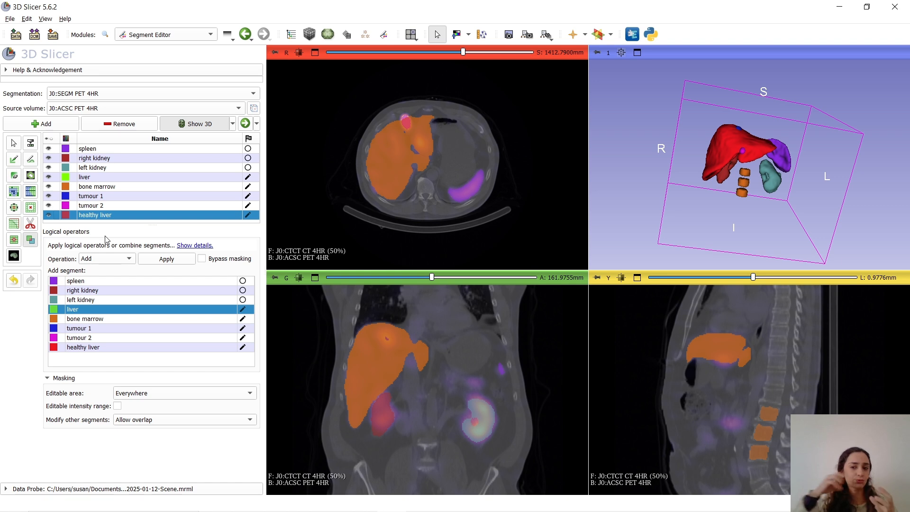
Subtract tumour 1 and tumour 2 from the healthy liver segment with the Subtract logical operator
left_click(123, 262)
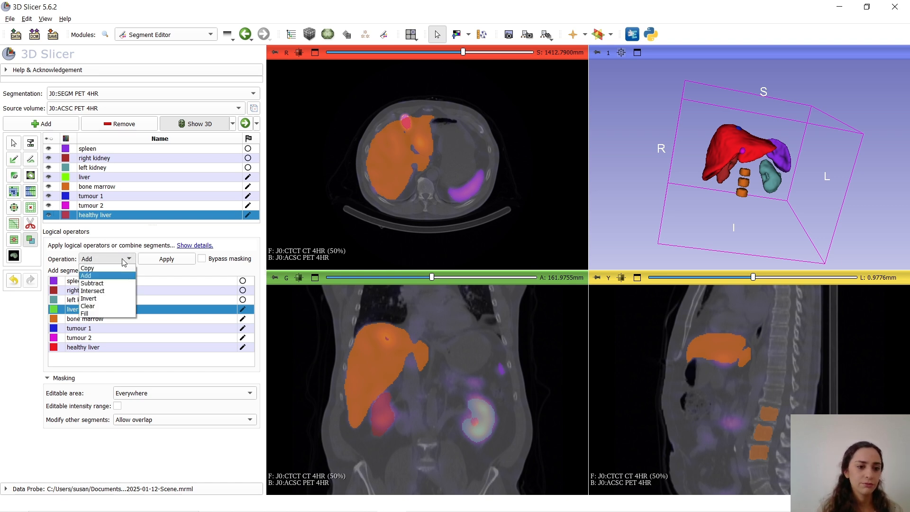
left_click(106, 282)
left_click(91, 329)
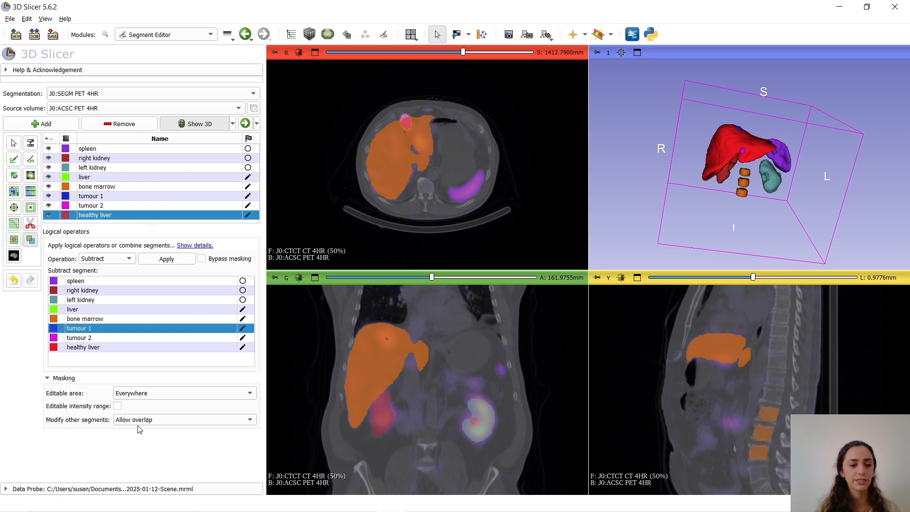
left_click(182, 261)
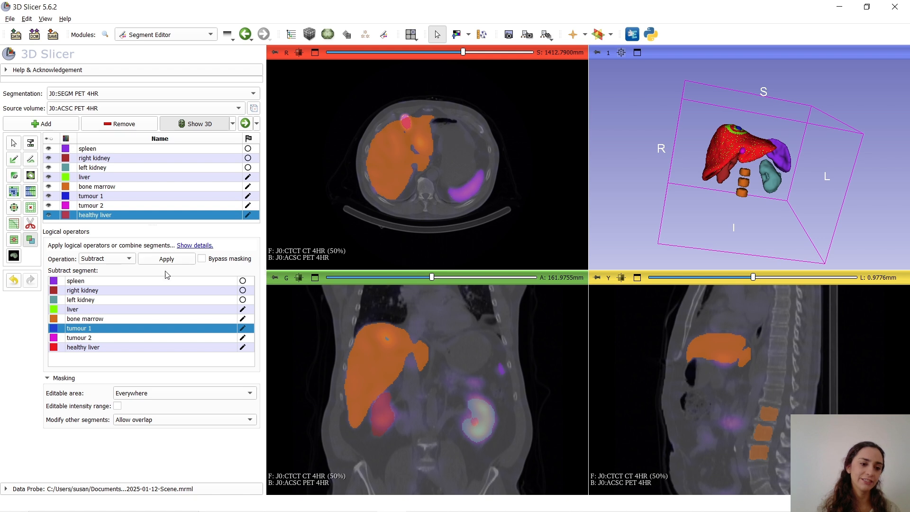
left_click(89, 339)
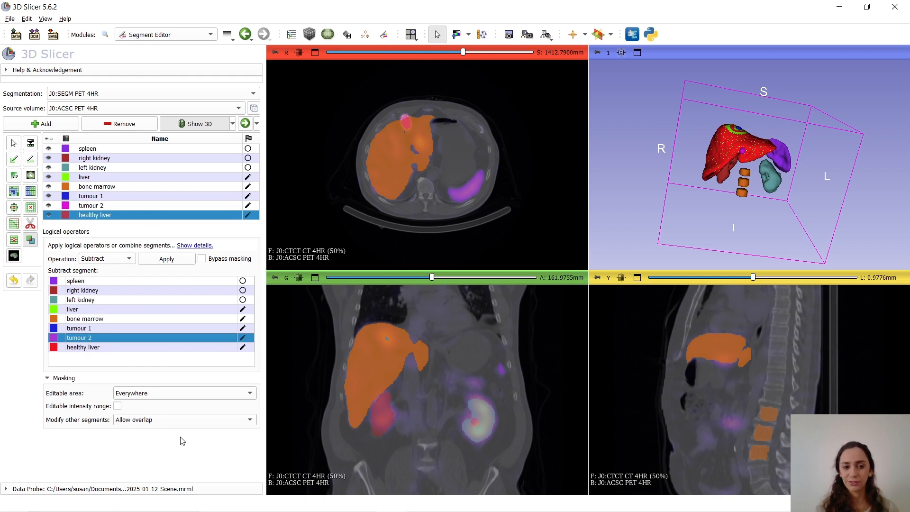
left_click(171, 262)
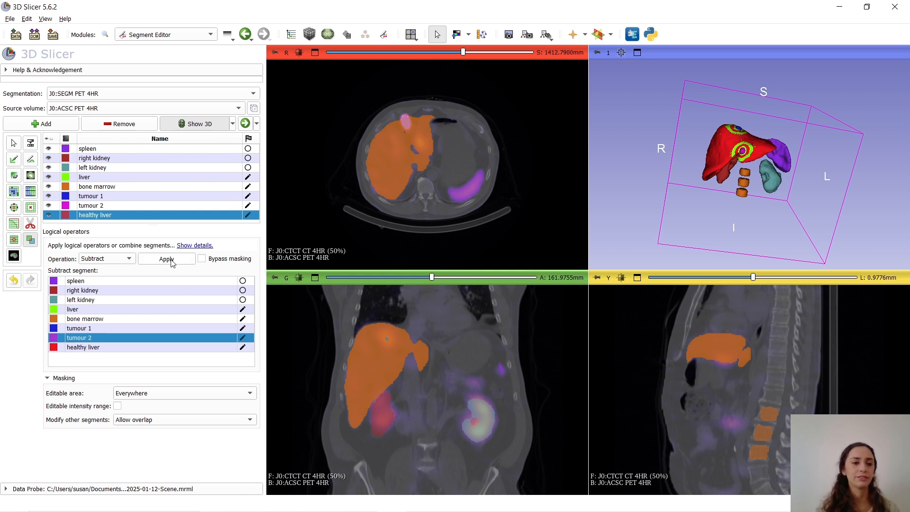
Hide the liver, tumour 1 and tumour 2 segments and inspect the cavities in the healthy liver in 3D
left_click(48, 177)
left_click(48, 196)
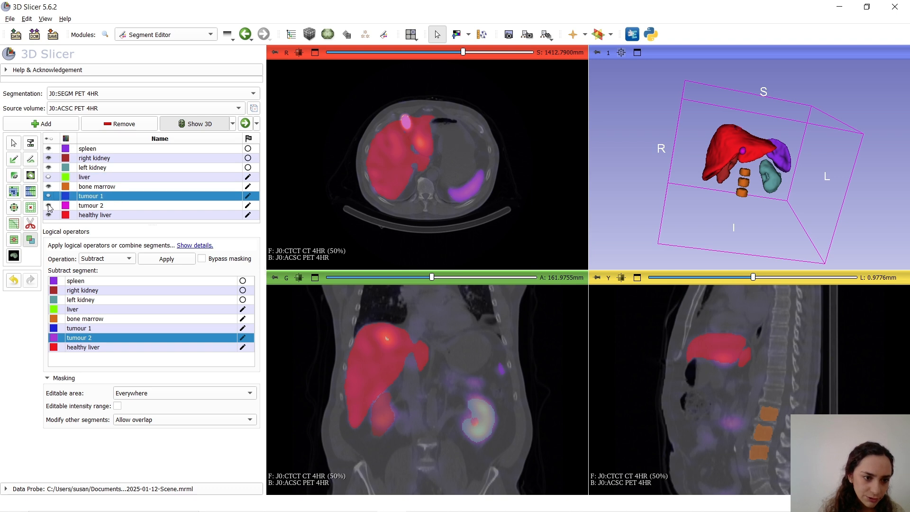
left_click(48, 206)
left_click_drag(724, 204, 720, 175)
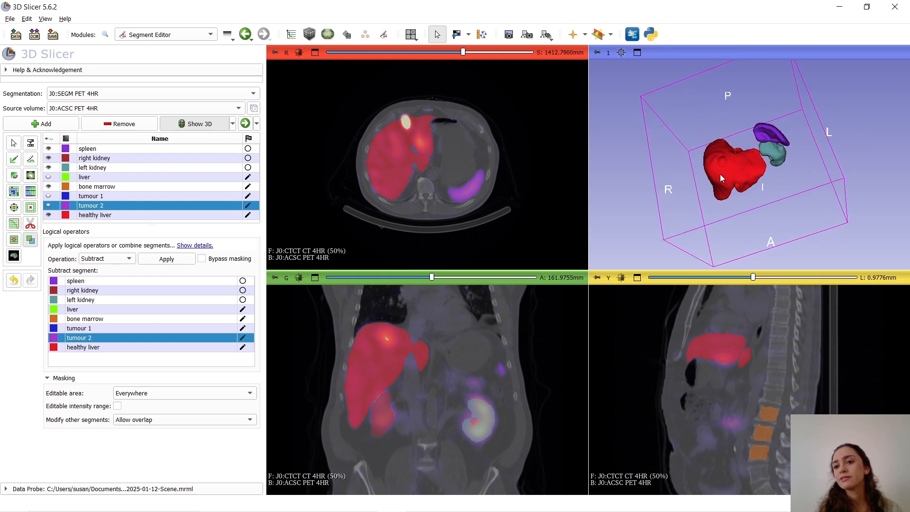
left_click_drag(754, 238, 848, 179)
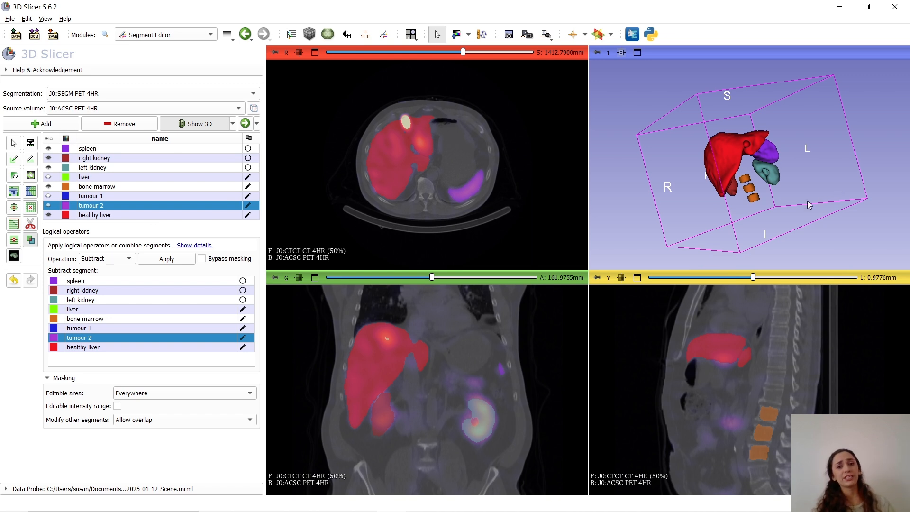
Return to the OpenDose3D module and propagate the reference segmentation J0:SEGM PET 4HR to the other time points
left_click(229, 40)
left_click(251, 60)
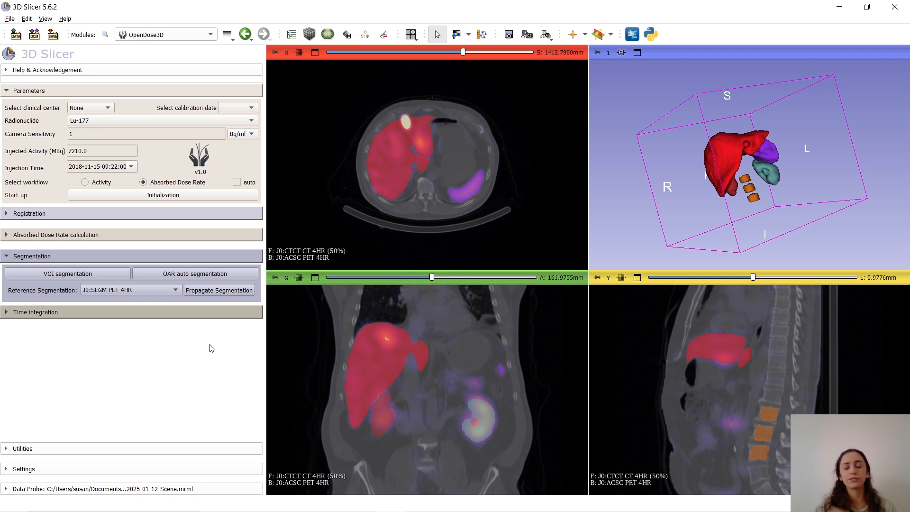
left_click(213, 291)
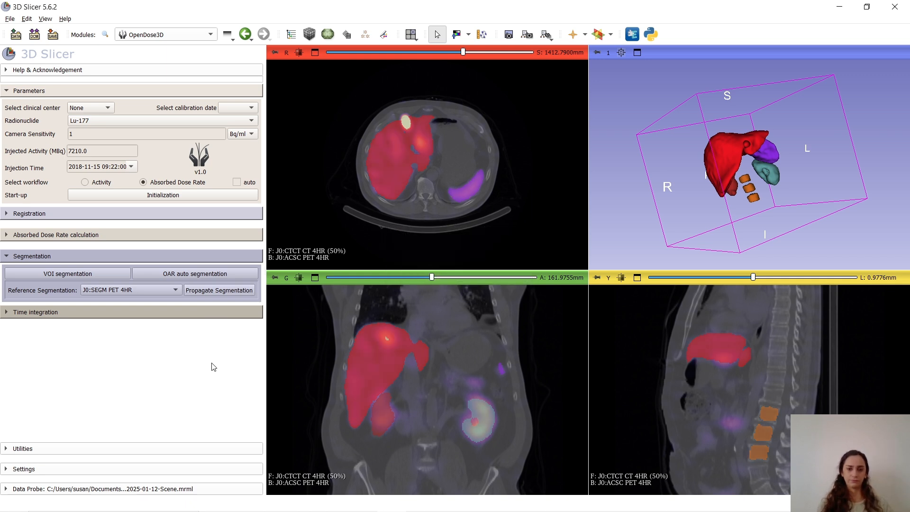
Generate the absorbed dose rate tables, integrate the absorbed dose rate with auto-fit models, and review the absorbed dose results per VOI
left_click(142, 314)
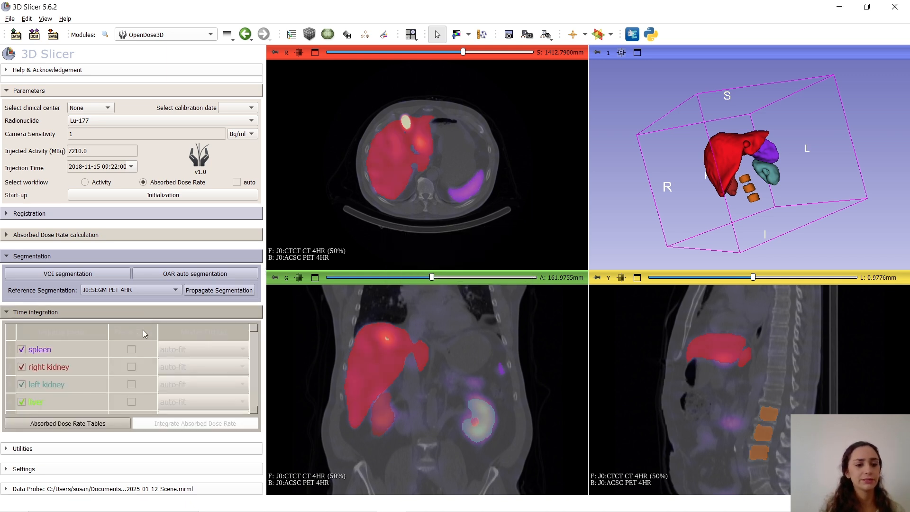
left_click(99, 424)
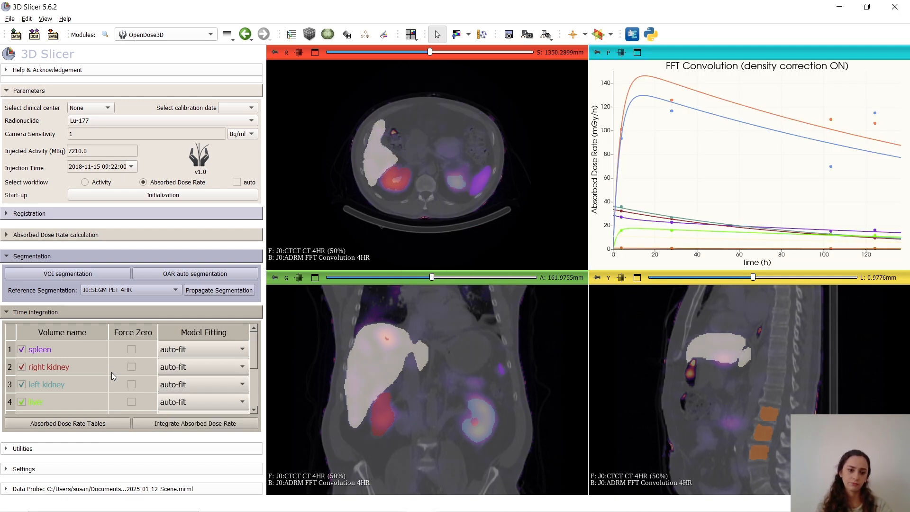
left_click(179, 428)
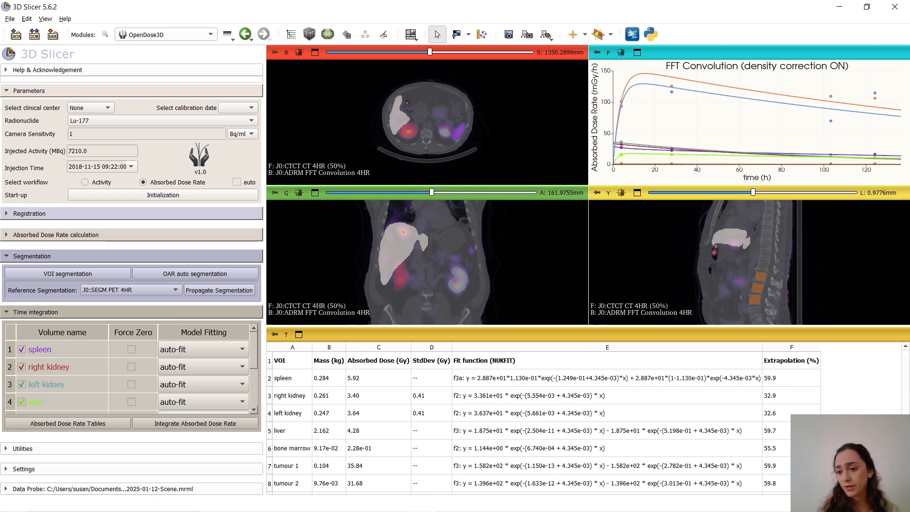
scroll(760, 455, "down", 1)
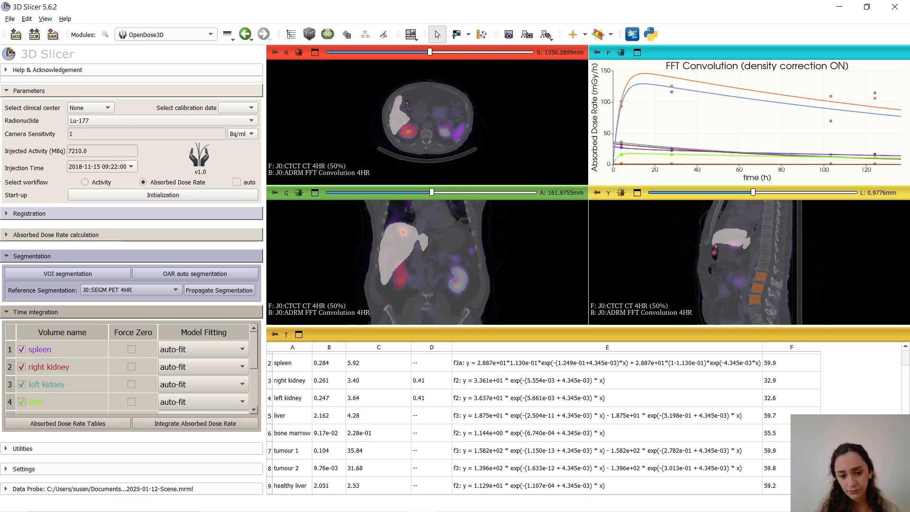